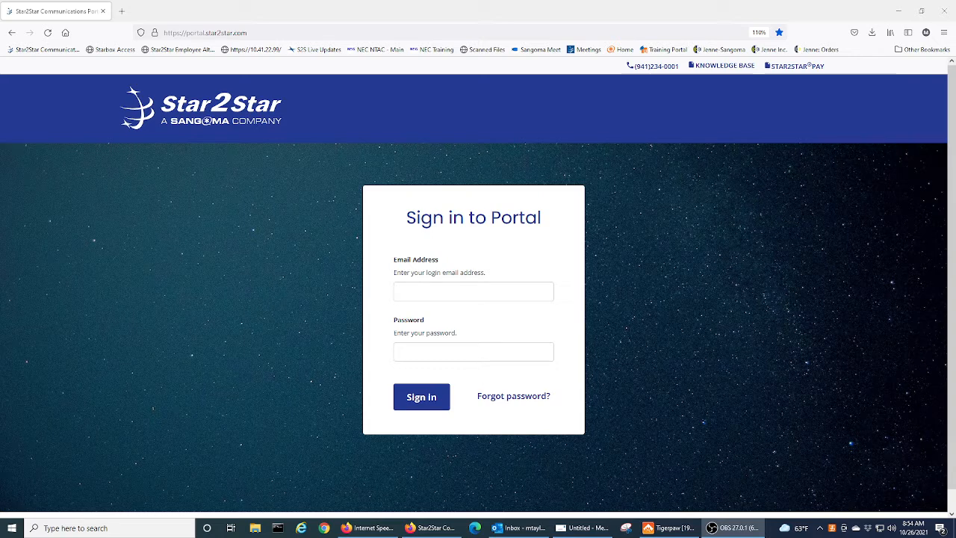
# Sign in to the Star2Star Portal with the saved login.
pyautogui.click(446, 291)
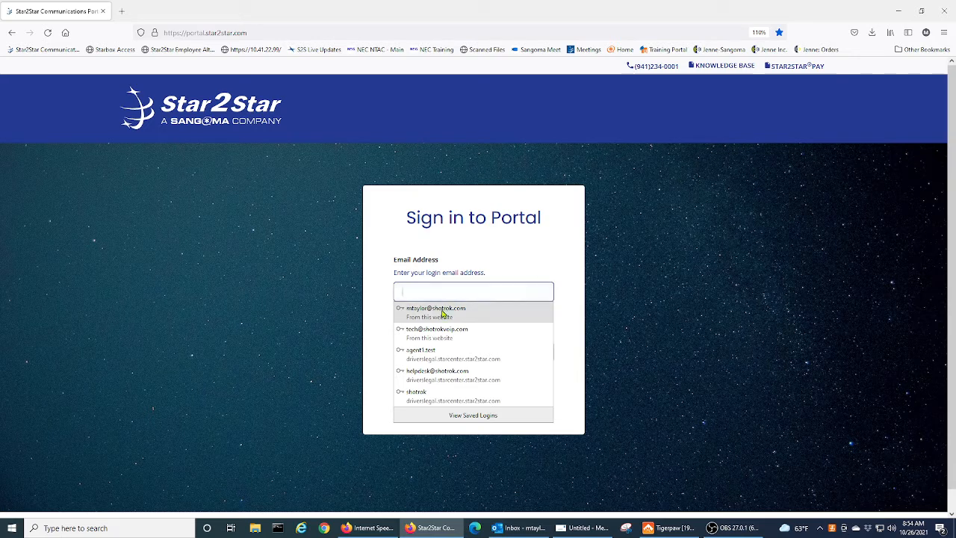
pyautogui.click(443, 312)
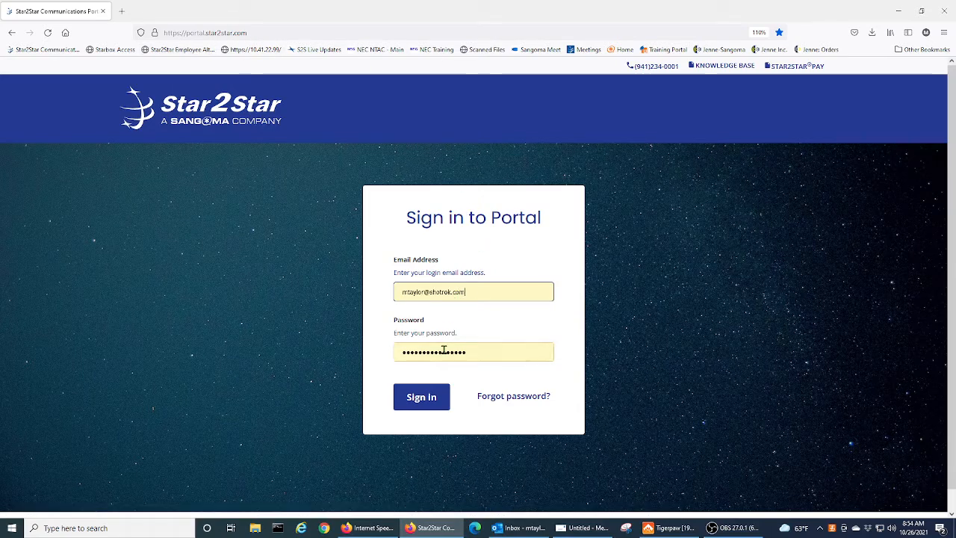
pyautogui.click(428, 402)
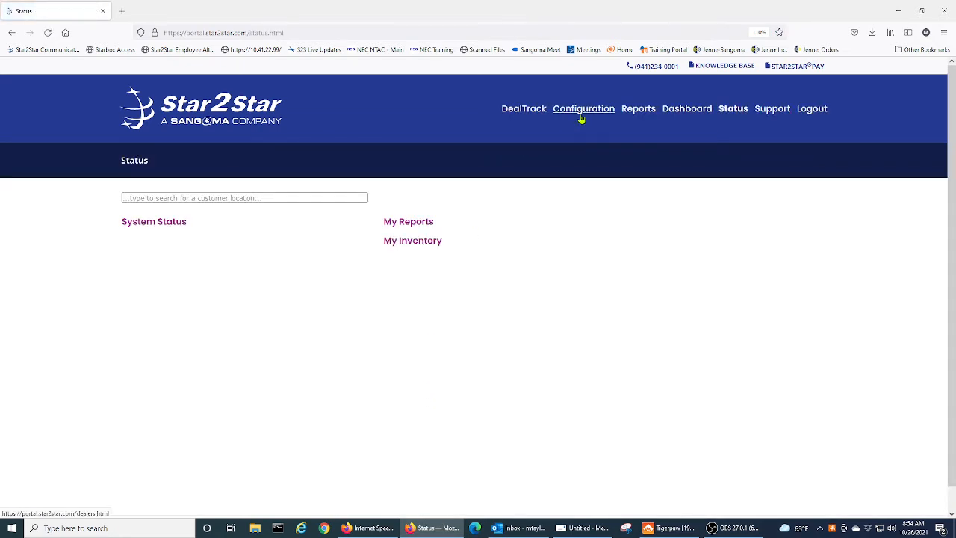
# Under Configuration, search 'kel' and open the Keller Williams Platinum OKC OK location.
pyautogui.click(581, 116)
pyautogui.click(284, 306)
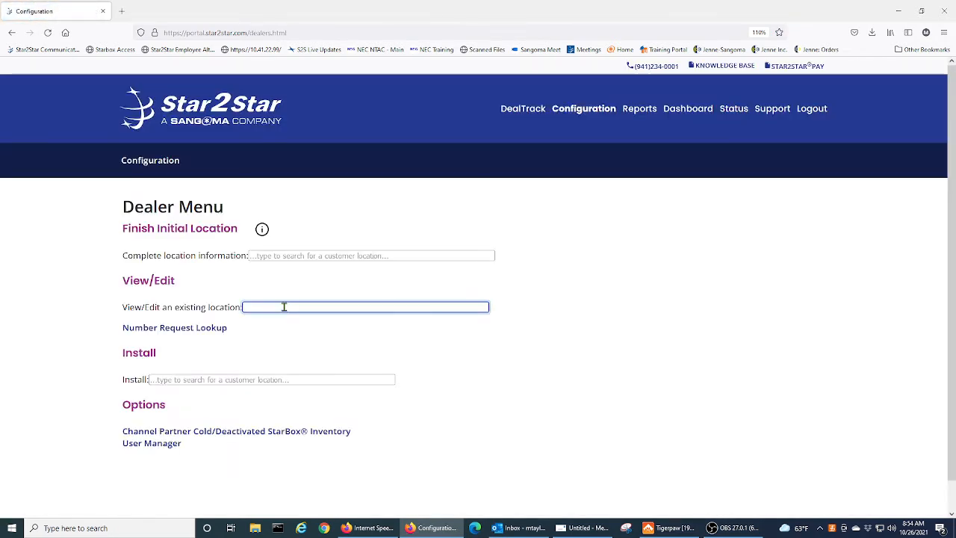
pyautogui.write('kell')
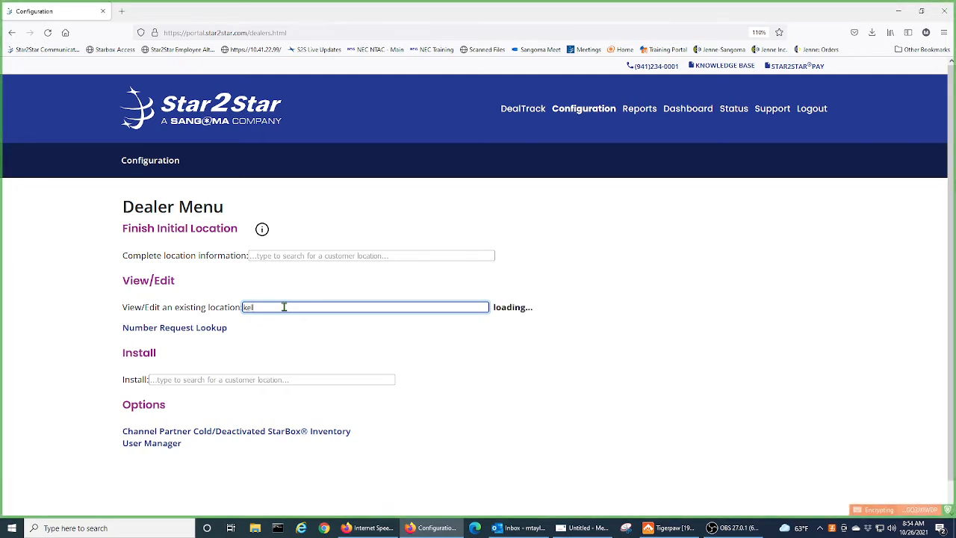
pyautogui.click(294, 349)
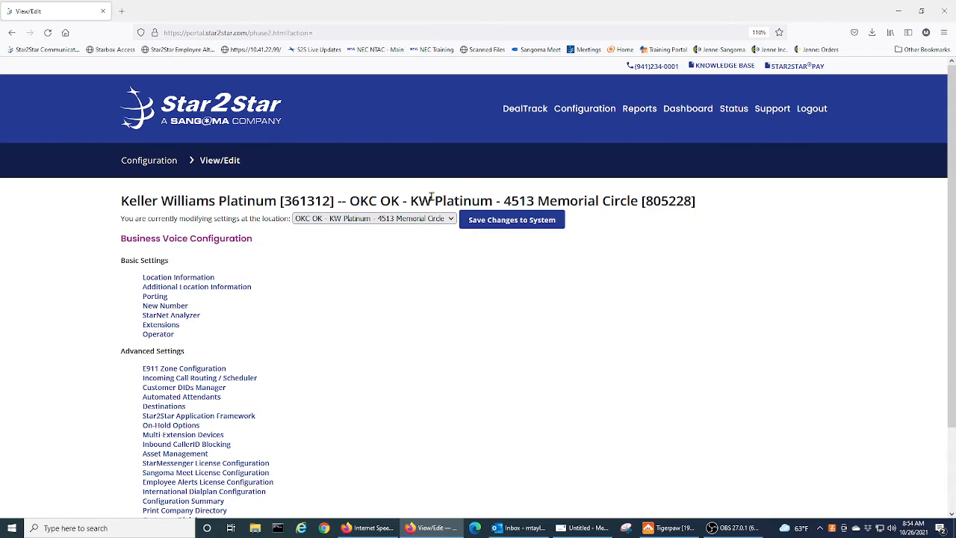
pyautogui.scroll(-3, 406, 325)
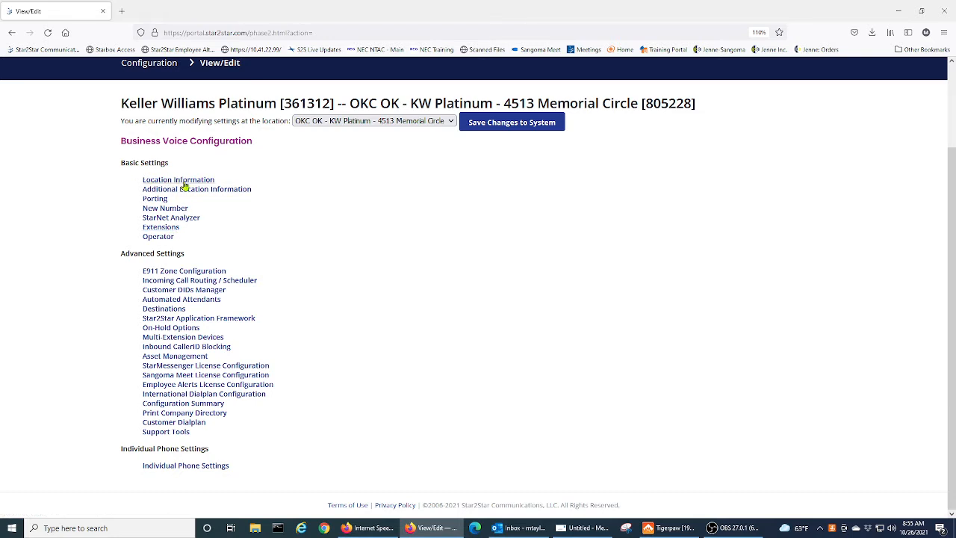
# From the location's Extensions list, open extension test [2113] for editing.
pyautogui.click(161, 227)
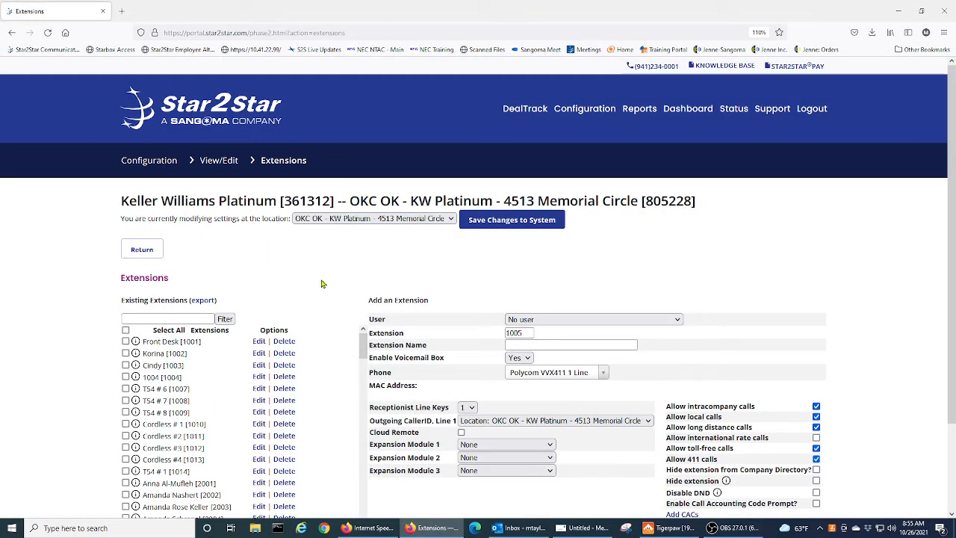
pyautogui.scroll(-2, 953, 200)
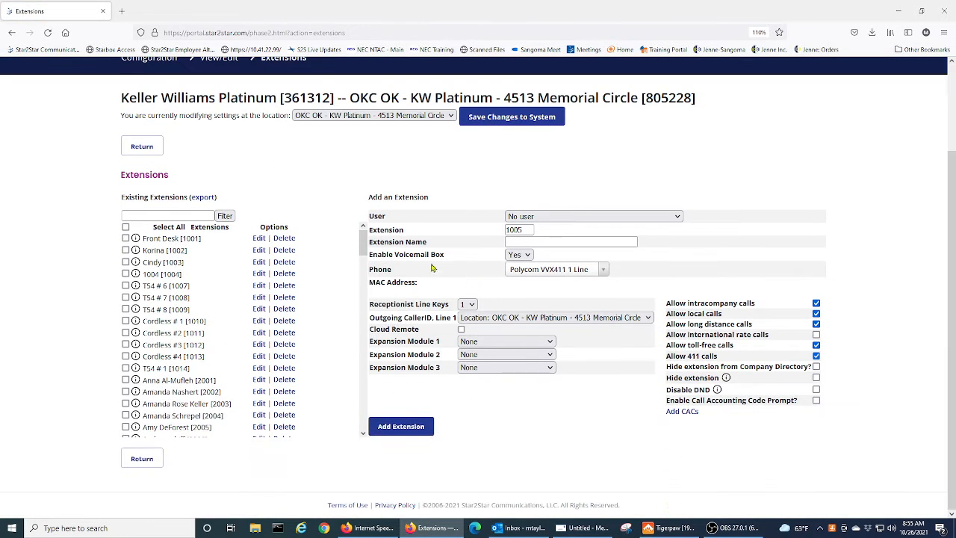
pyautogui.moveTo(363, 243); pyautogui.dragTo(359, 422)
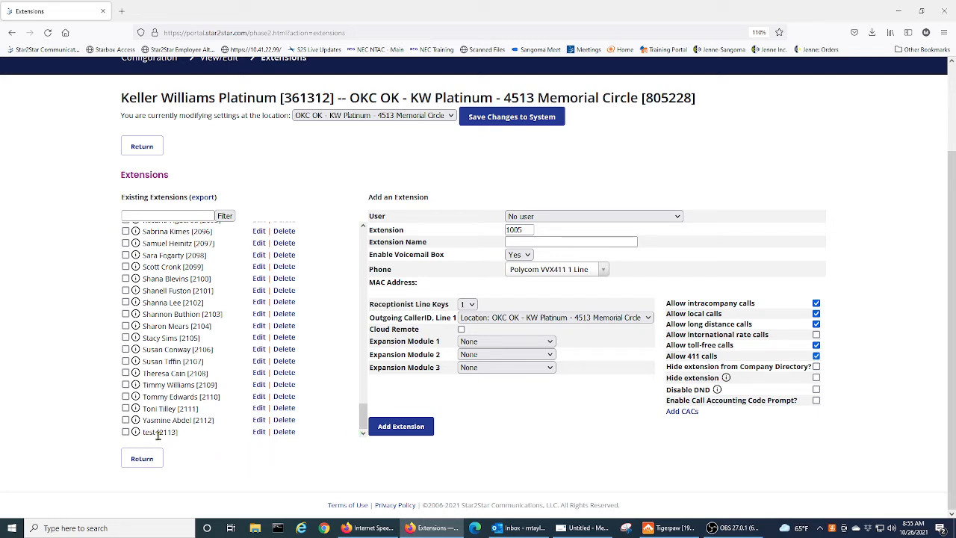
pyautogui.moveTo(135, 408)
pyautogui.click(259, 433)
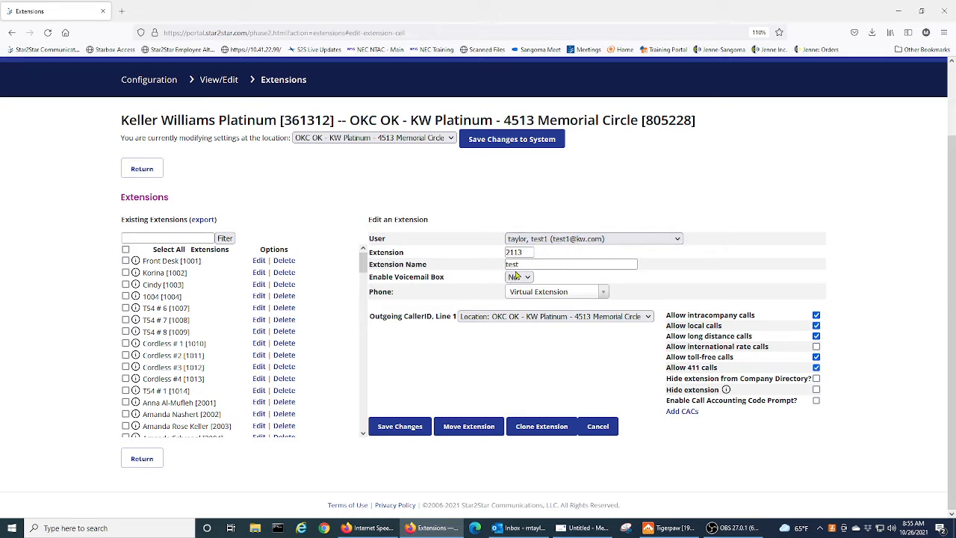
# Show extension 2113's User dropdown, scrolled to the top of the assignable users.
pyautogui.click(513, 265)
pyautogui.click(677, 240)
pyautogui.moveTo(680, 467); pyautogui.dragTo(686, 248)
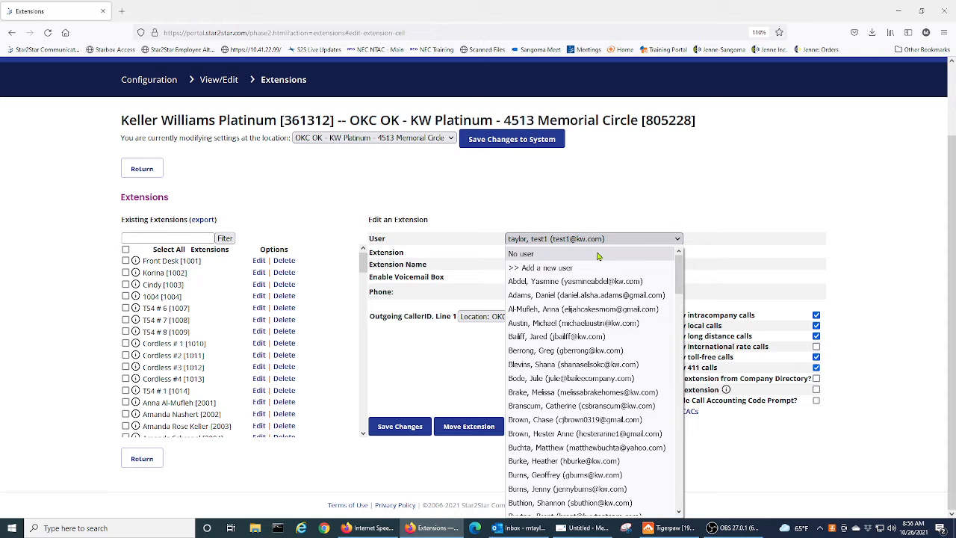
# Set extension 2113's user to No user and rename it 'vacant'.
pyautogui.click(539, 254)
pyautogui.click(528, 263)
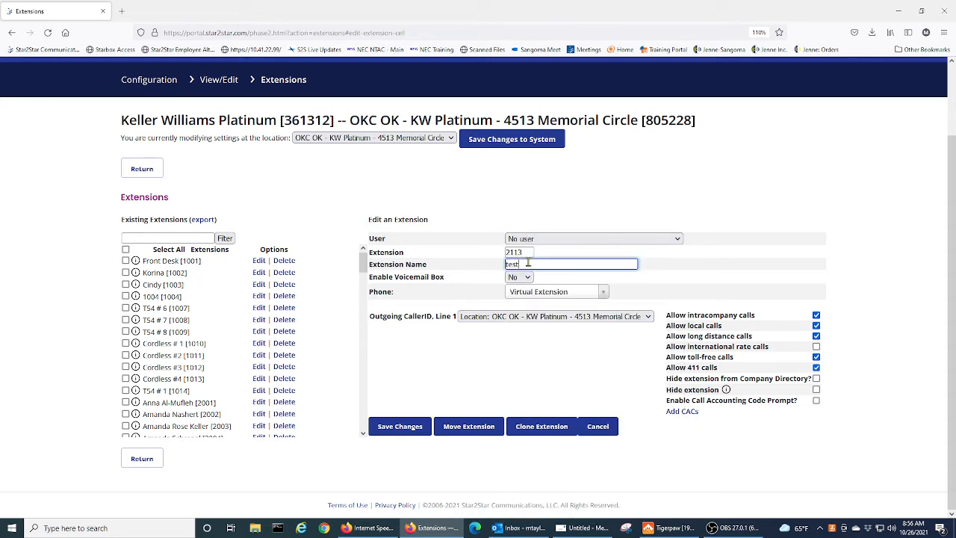
pyautogui.press('BackSpace')
pyautogui.press('BackSpace')
pyautogui.press('BackSpace')
pyautogui.press('BackSpace')
pyautogui.write('Va')
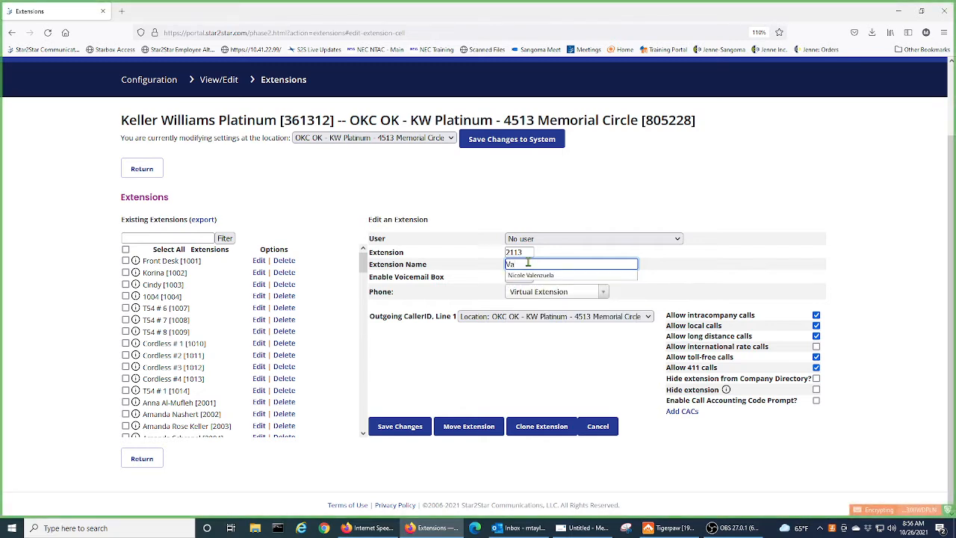
pyautogui.write('ca')
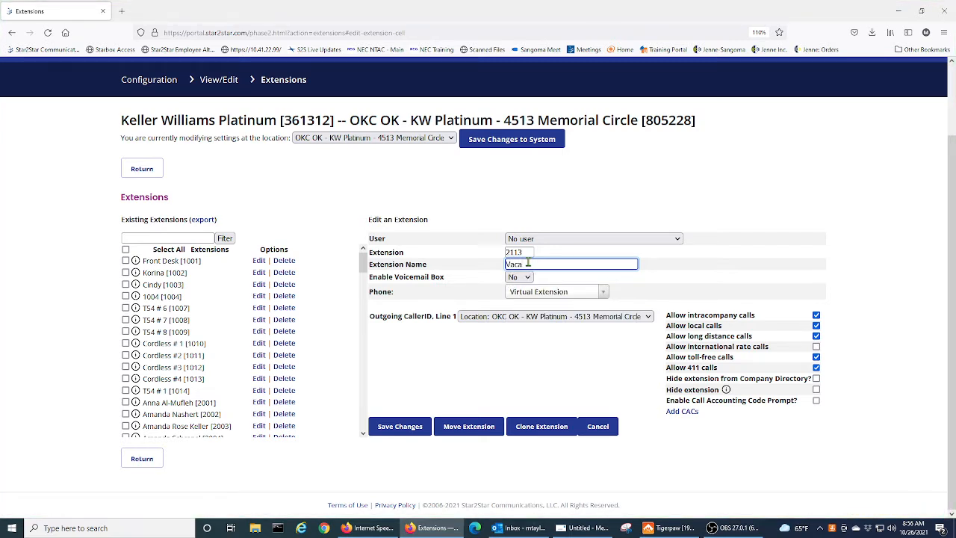
pyautogui.write('t')
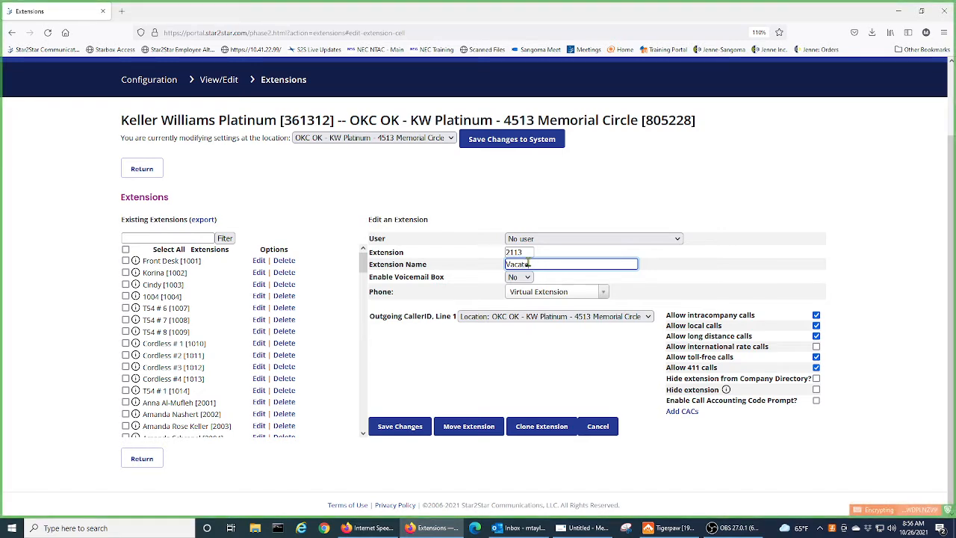
pyautogui.press('BackSpace')
pyautogui.press('BackSpace')
pyautogui.press('BackSpace')
pyautogui.press('BackSpace')
pyautogui.press('BackSpace')
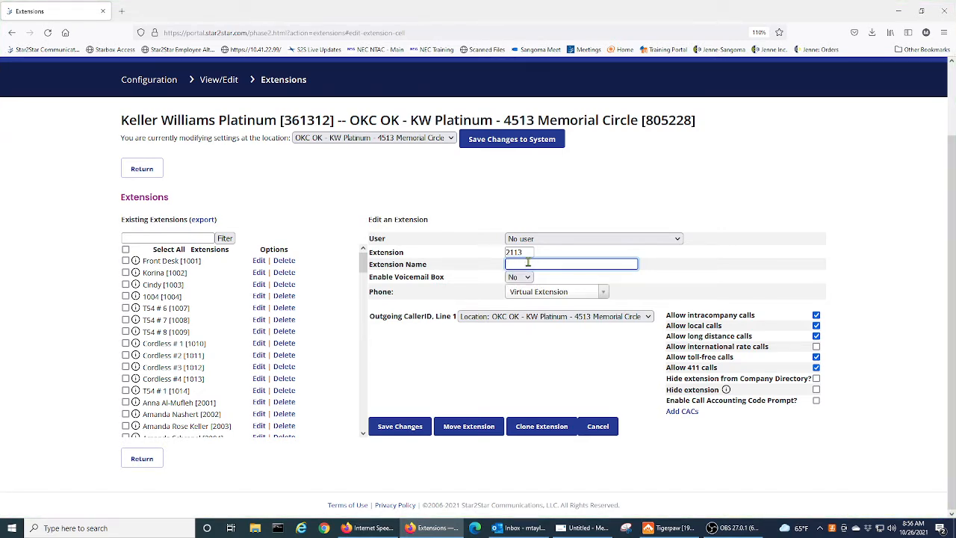
pyautogui.write('va')
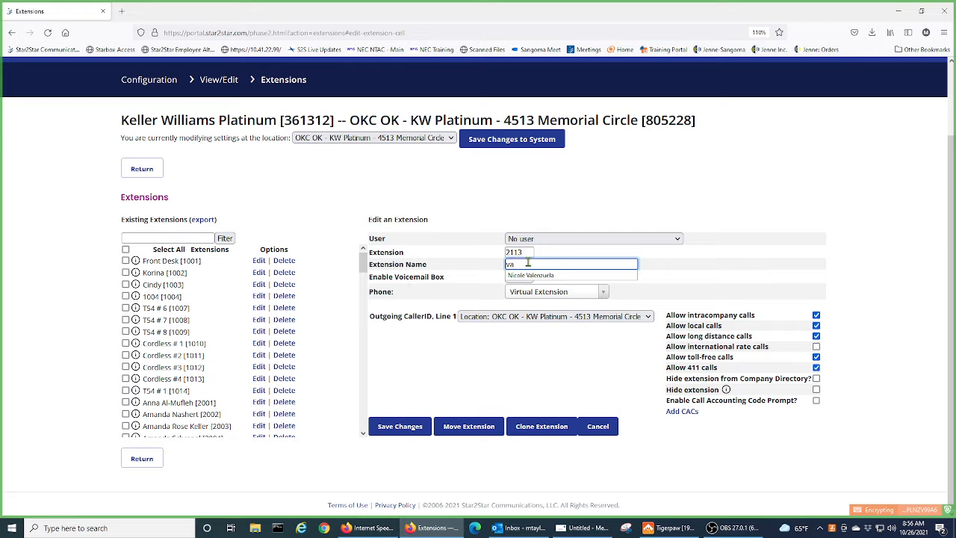
pyautogui.write('cant')
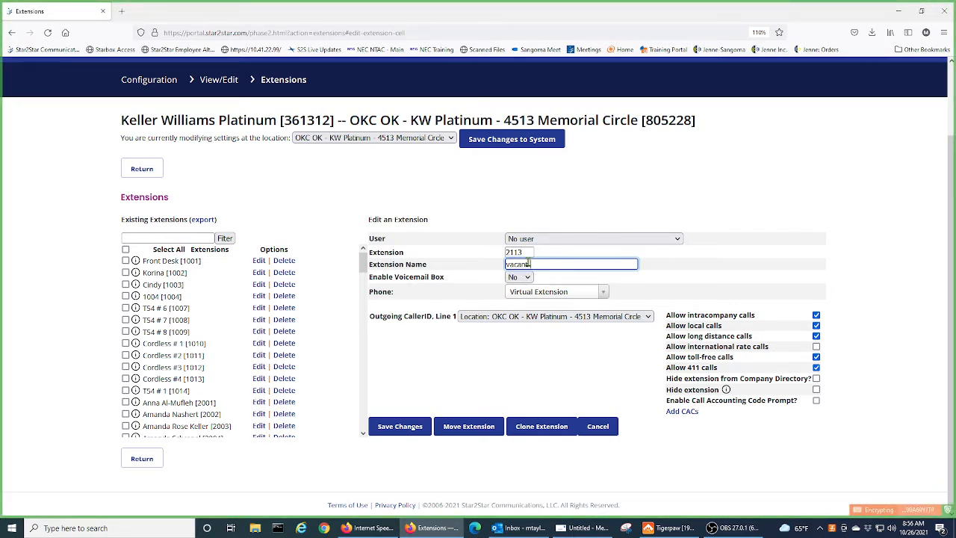
# Save the extension changes and scroll the list back to 2113.
pyautogui.click(402, 429)
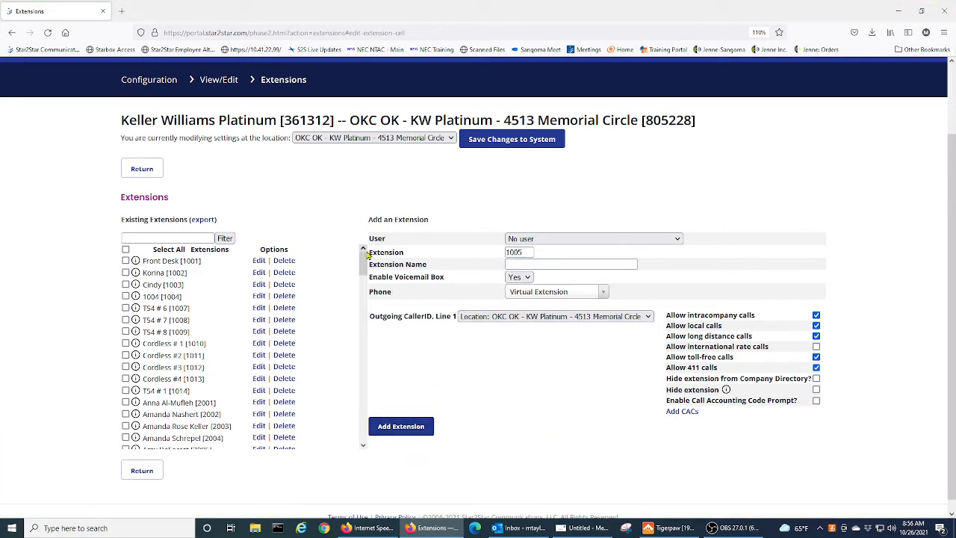
pyautogui.moveTo(365, 259); pyautogui.dragTo(342, 455)
pyautogui.scroll(-1, 265, 472)
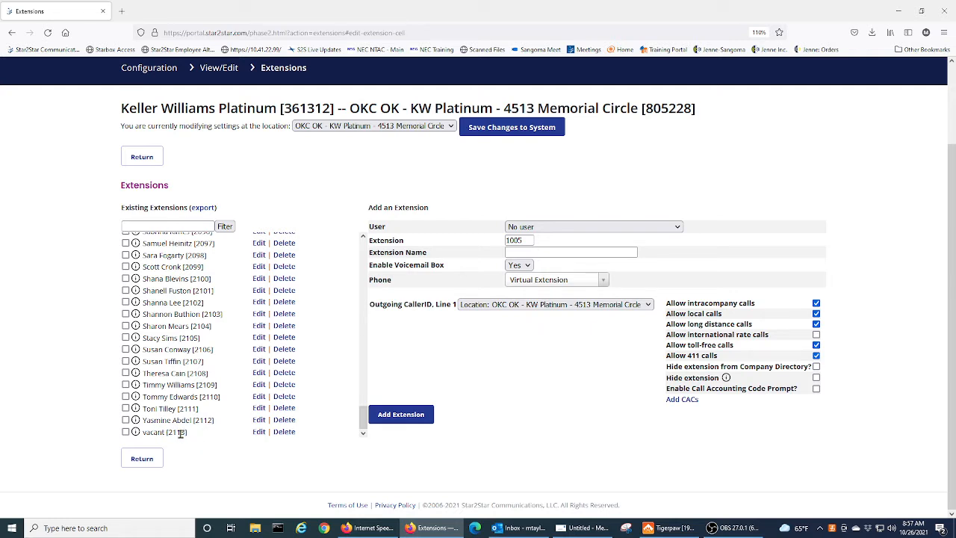
# Reopen vacant [2113], check its name and number, and list its assignable users.
pyautogui.click(258, 431)
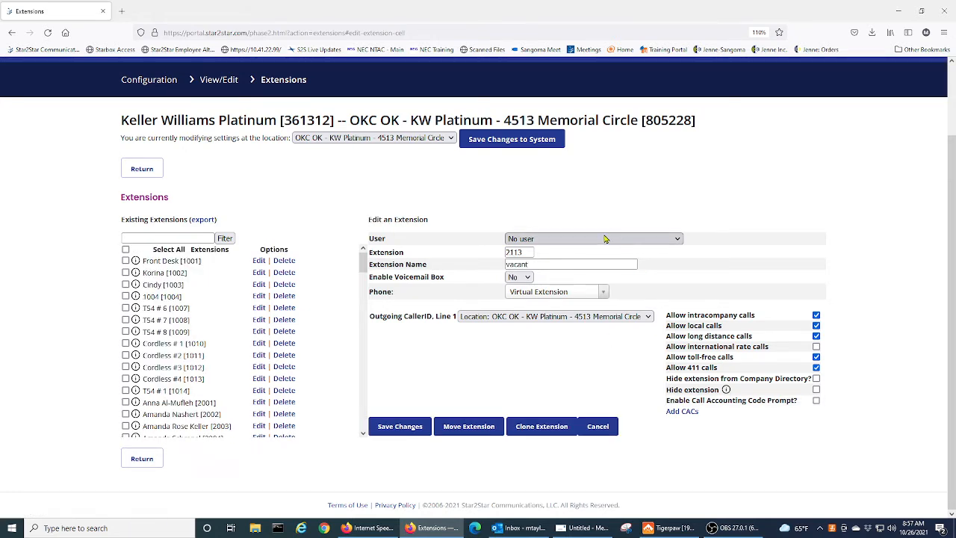
pyautogui.click(532, 265)
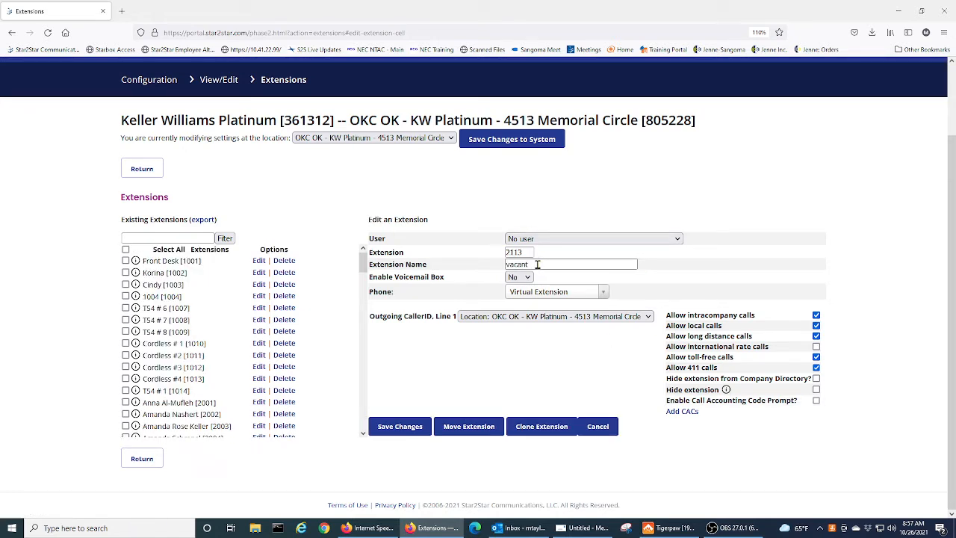
pyautogui.click(522, 252)
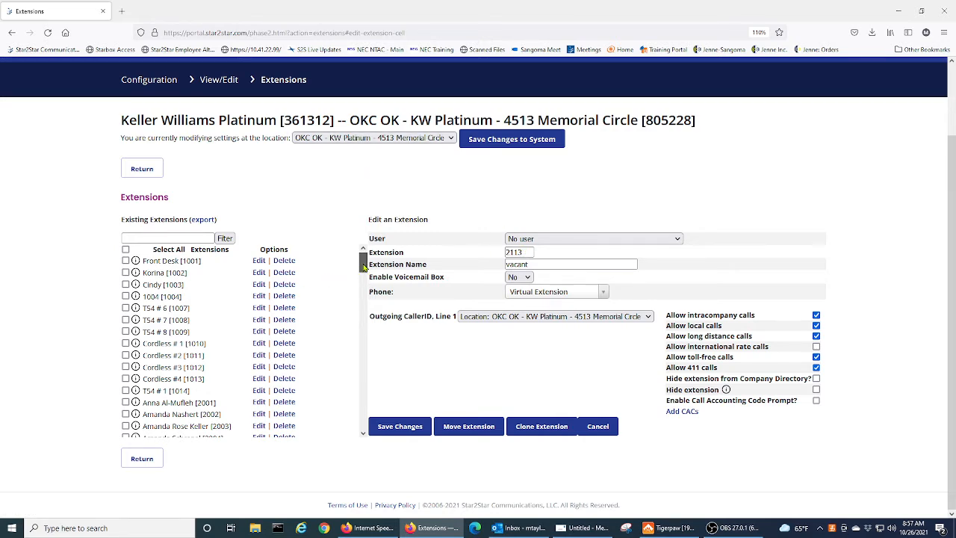
pyautogui.moveTo(363, 260); pyautogui.dragTo(331, 444)
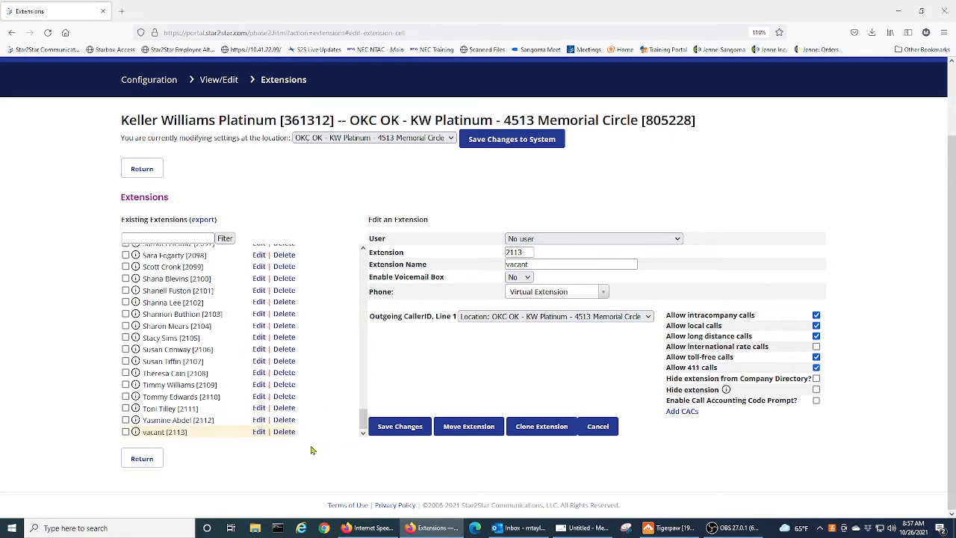
pyautogui.click(260, 433)
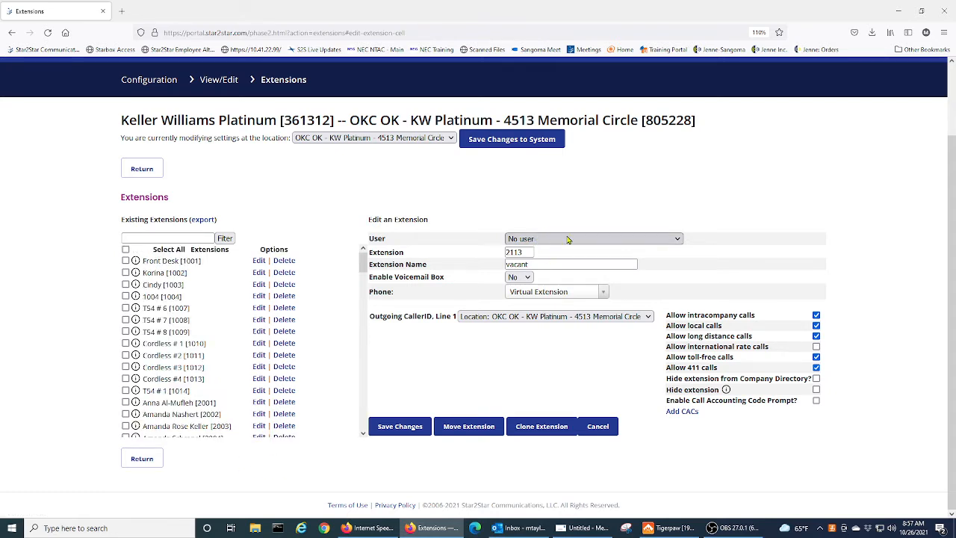
pyautogui.click(679, 240)
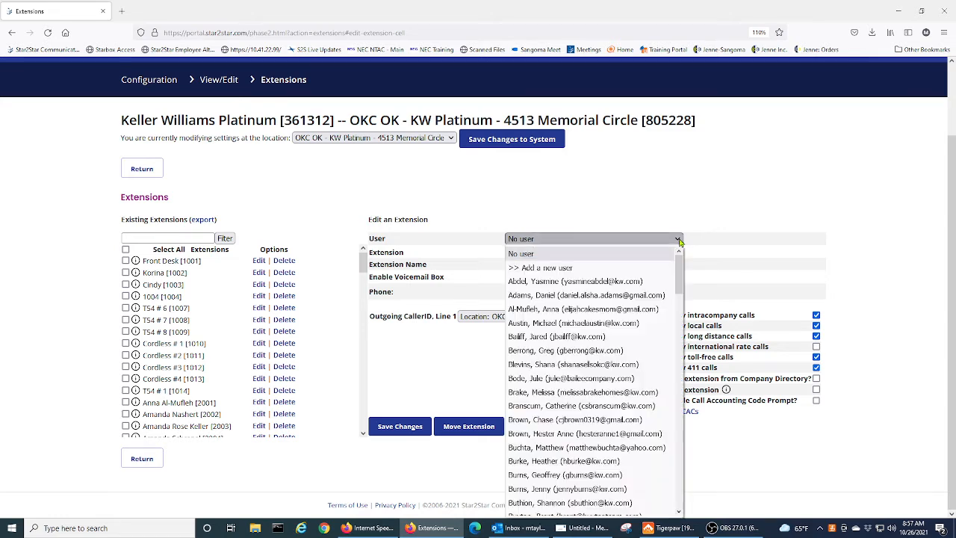
# Start a new user for the extension and enter the test user's first and last name.
pyautogui.click(652, 269)
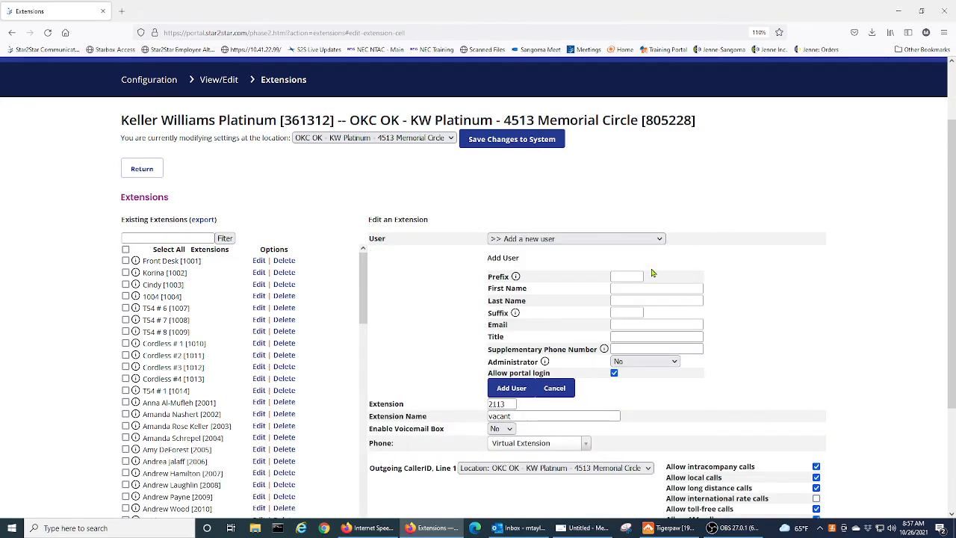
pyautogui.scroll(-3, 758, 271)
pyautogui.click(636, 168)
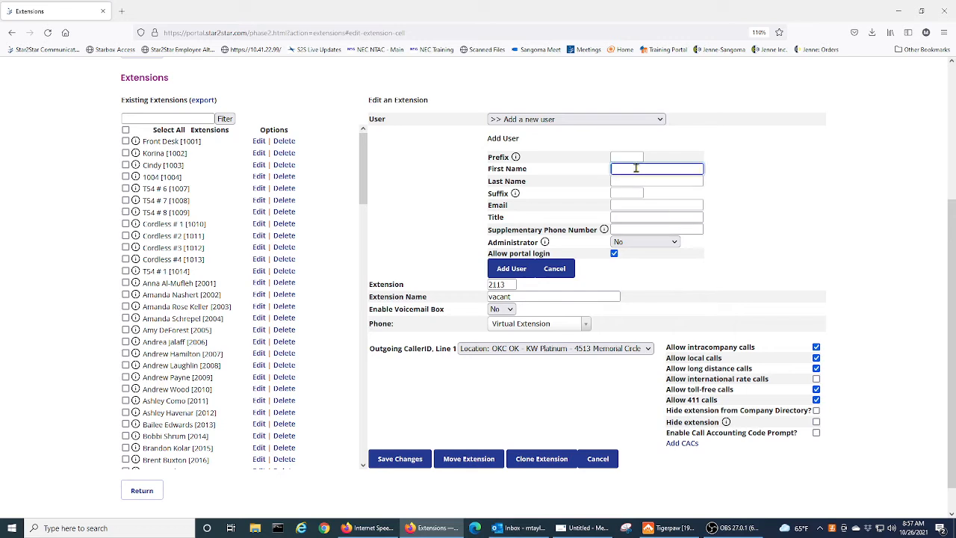
pyautogui.write('test')
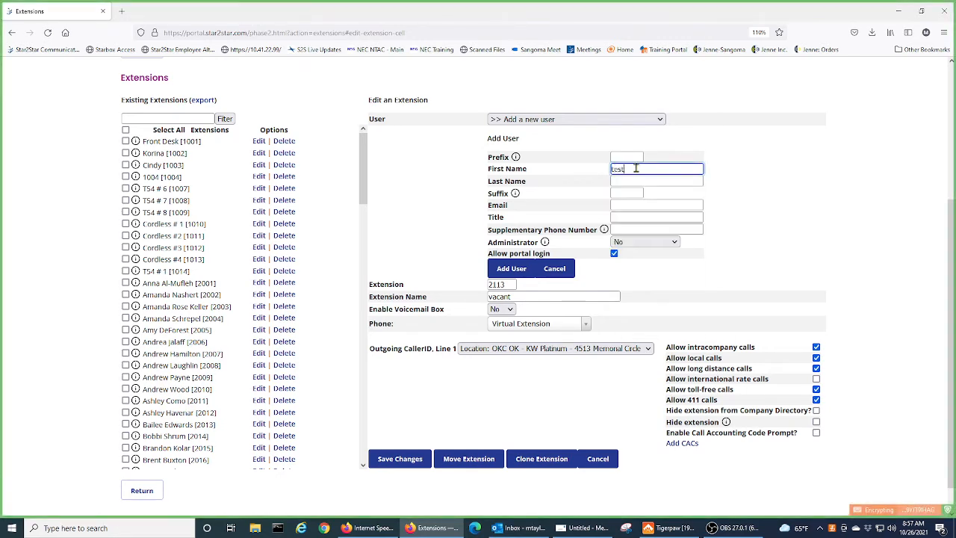
pyautogui.write('2')
pyautogui.click(631, 181)
pyautogui.write('T')
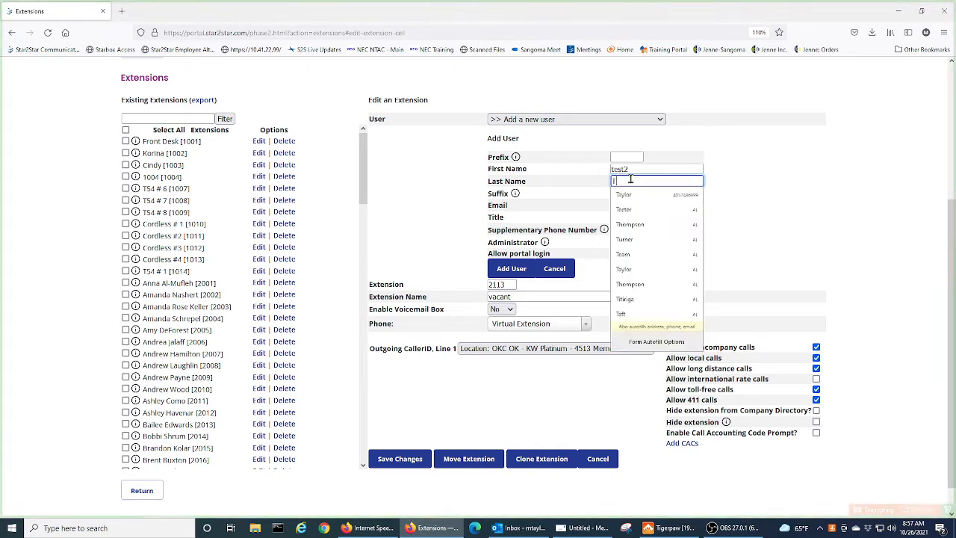
pyautogui.write('aylo')
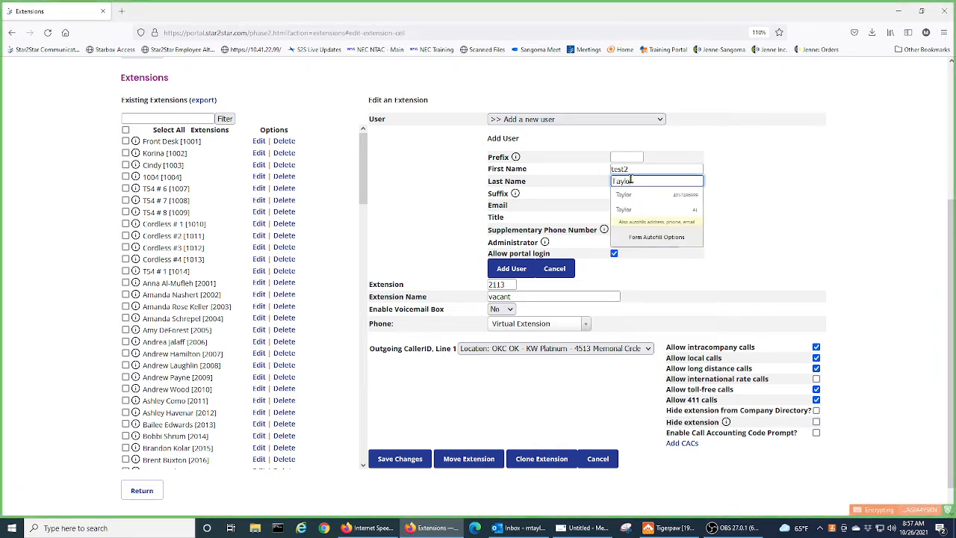
pyautogui.press('BackSpace')
pyautogui.press('BackSpace')
pyautogui.press('BackSpace')
pyautogui.press('BackSpace')
pyautogui.press('BackSpace')
pyautogui.write('Smith')
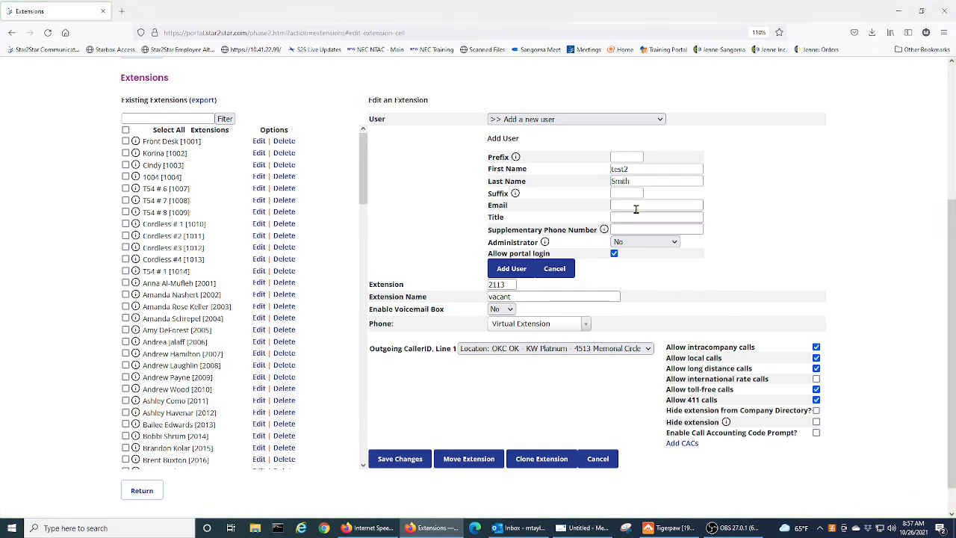
# Add the user's e-mail and supplementary phone number, then create the user.
pyautogui.click(629, 205)
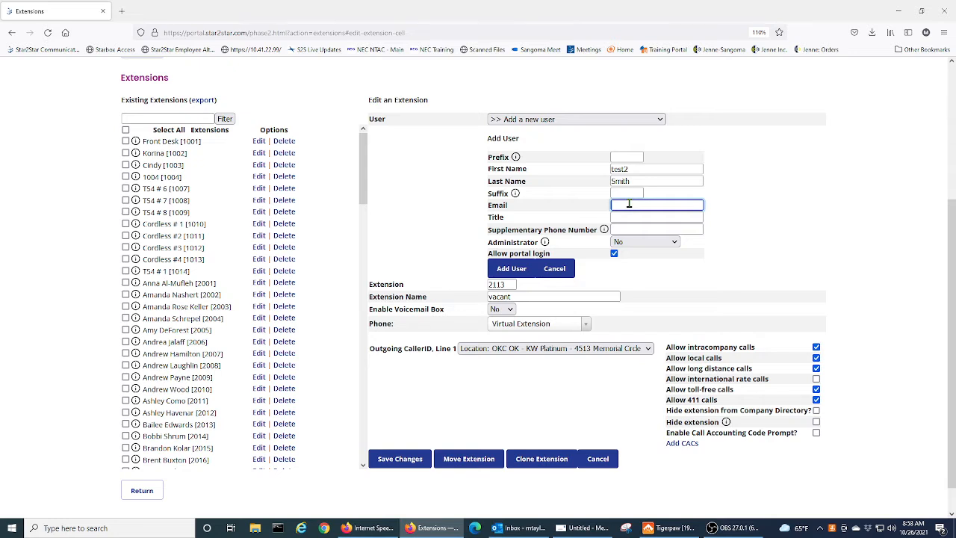
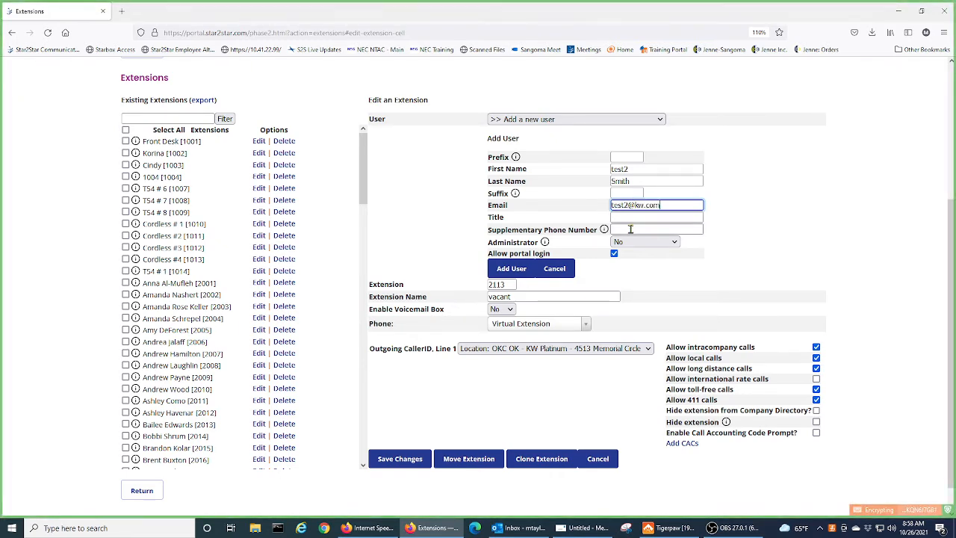
pyautogui.click(631, 228)
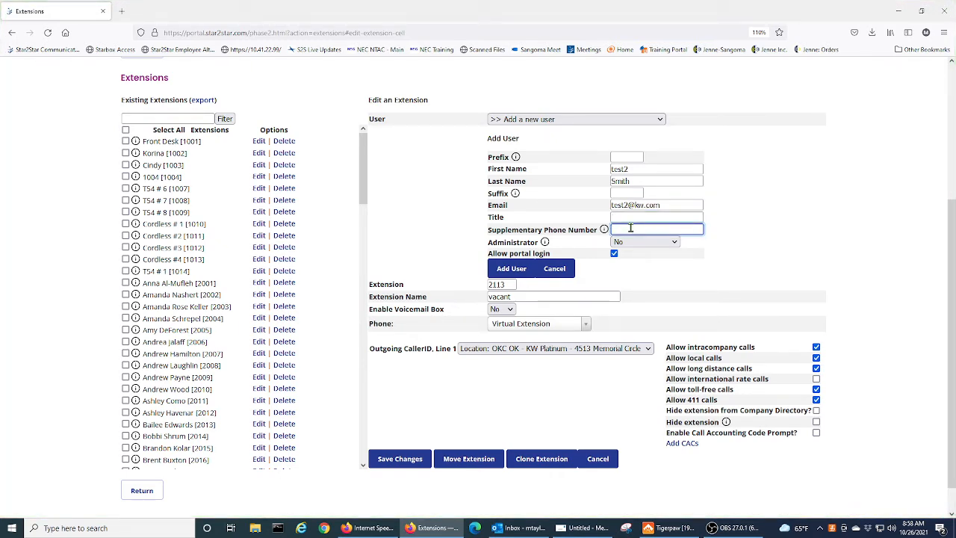
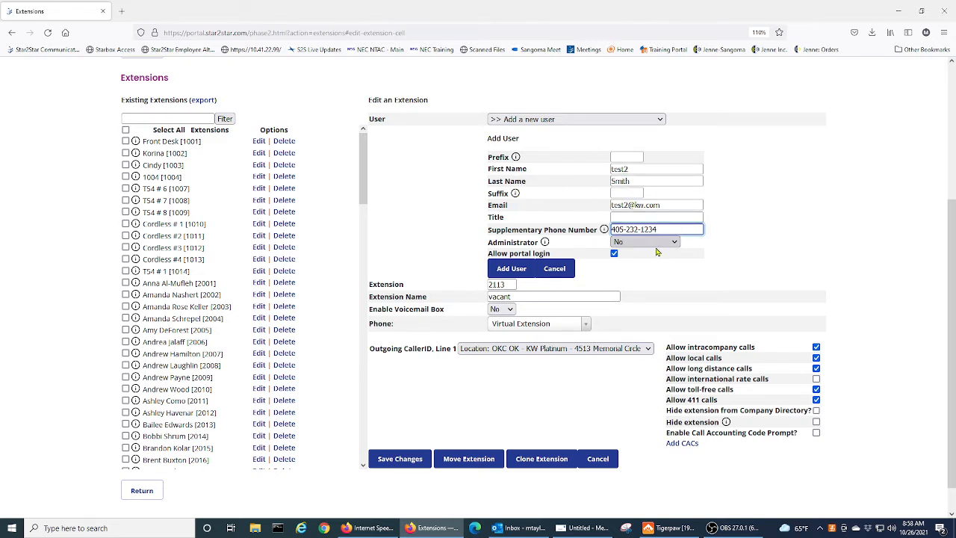
pyautogui.click(521, 270)
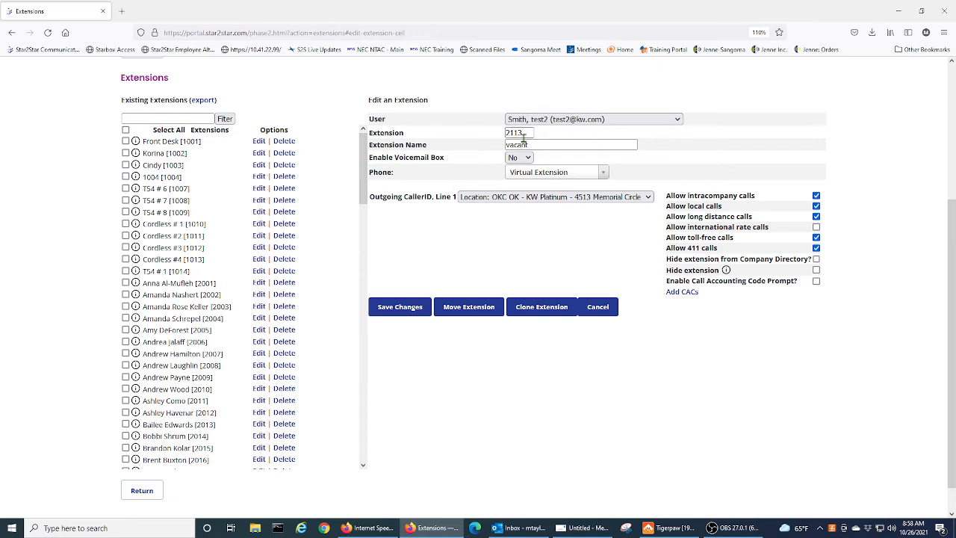
# Rename extension 2113 from 'vacant' to the new user's name and save.
pyautogui.click(541, 145)
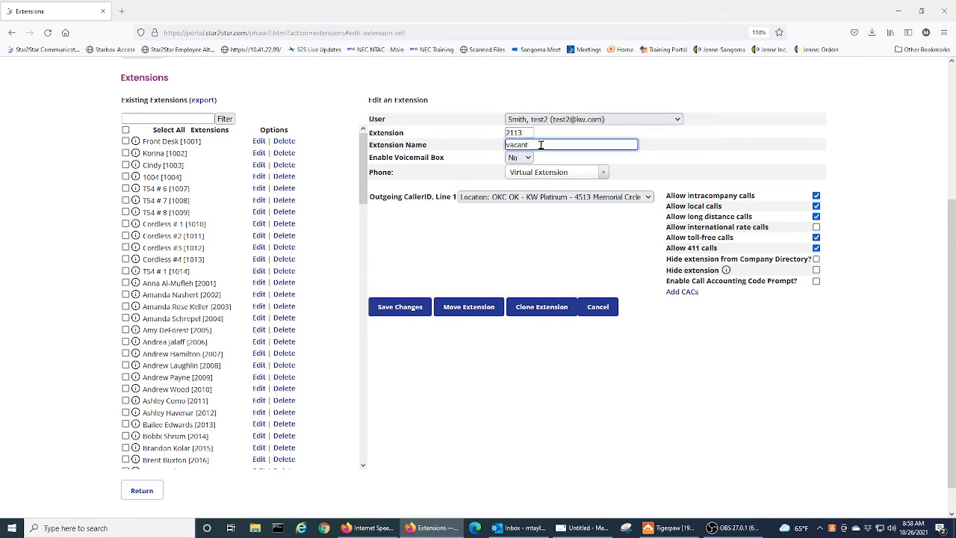
pyautogui.hotkey('ctrl', 'a')
pyautogui.press('BackSpace')
pyautogui.write('Test2')
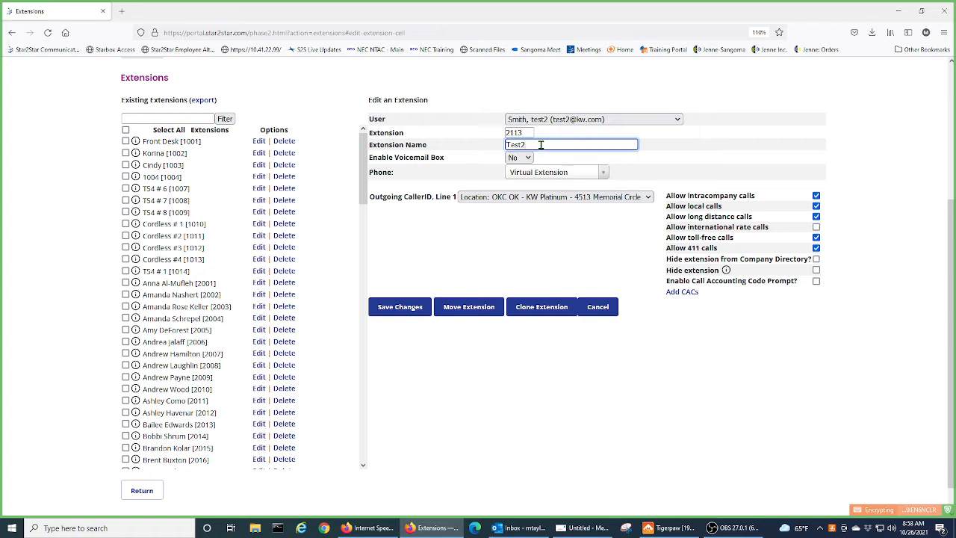
pyautogui.write(' Smith')
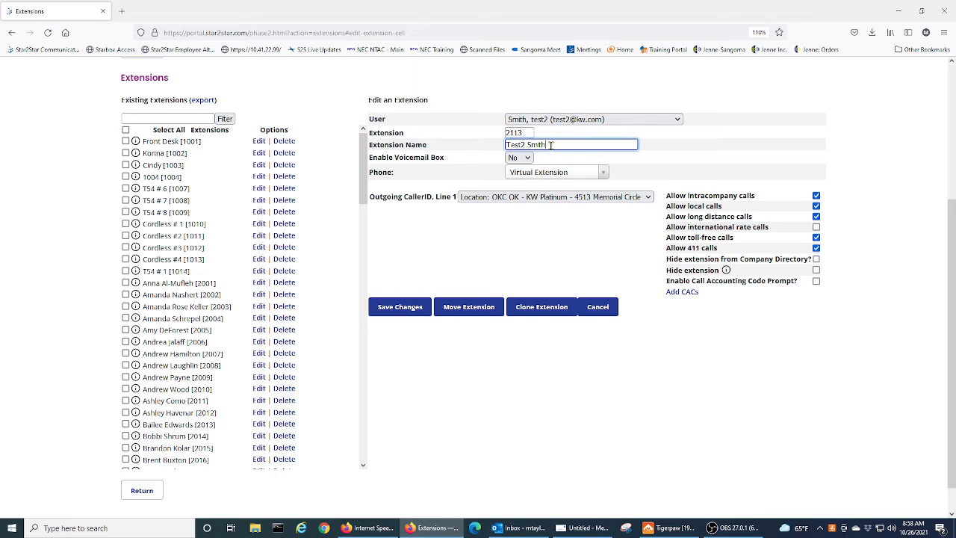
pyautogui.click(413, 313)
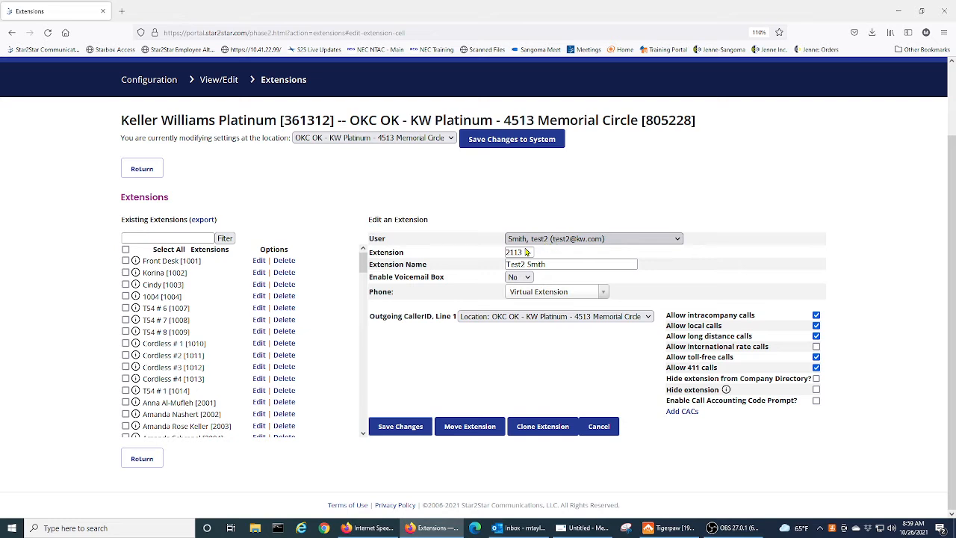
pyautogui.click(400, 426)
pyautogui.moveTo(364, 262); pyautogui.dragTo(341, 508)
pyautogui.scroll(-1, 299, 471)
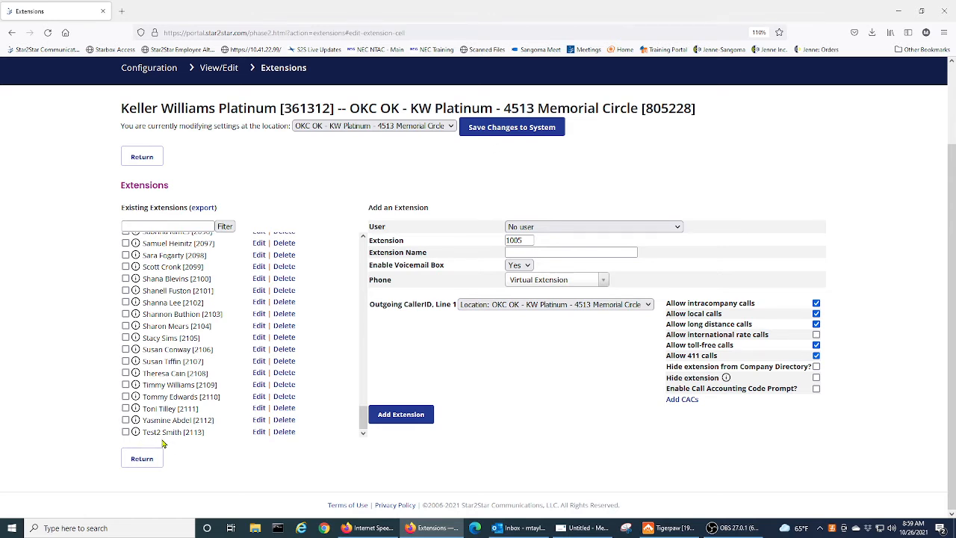
# Reopen extension 2113 to verify the saved details, cancel, and return to the configuration overview.
pyautogui.click(259, 433)
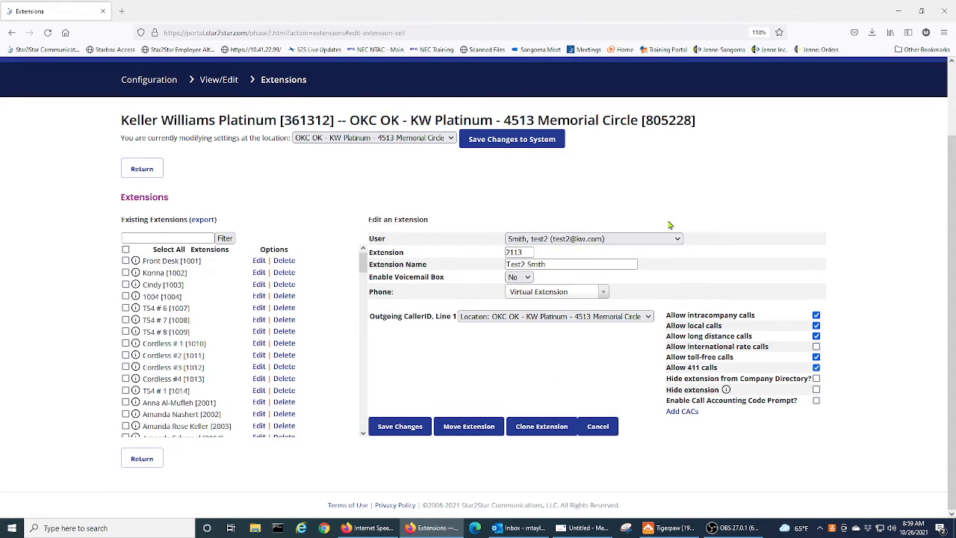
pyautogui.click(602, 427)
pyautogui.scroll(-1, 523, 423)
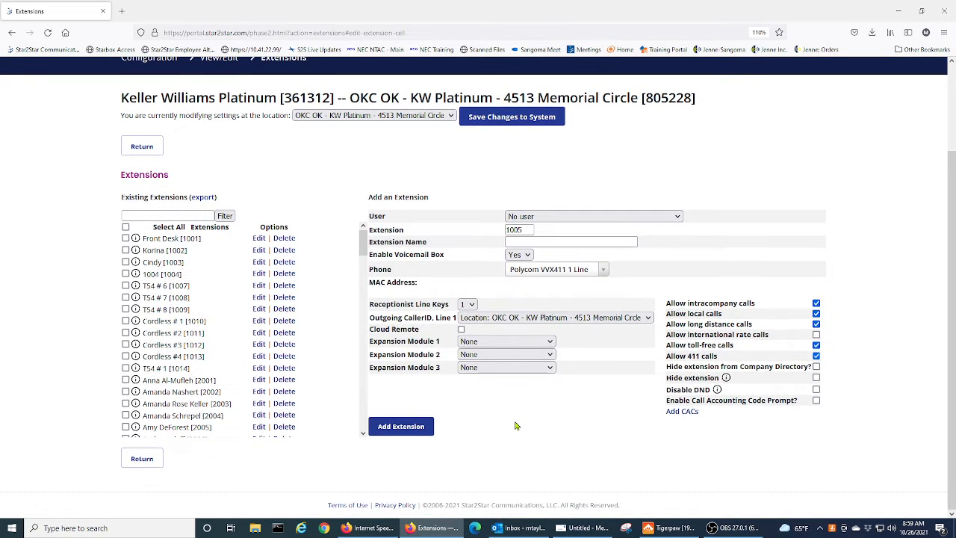
pyautogui.click(142, 459)
pyautogui.scroll(-2, 349, 317)
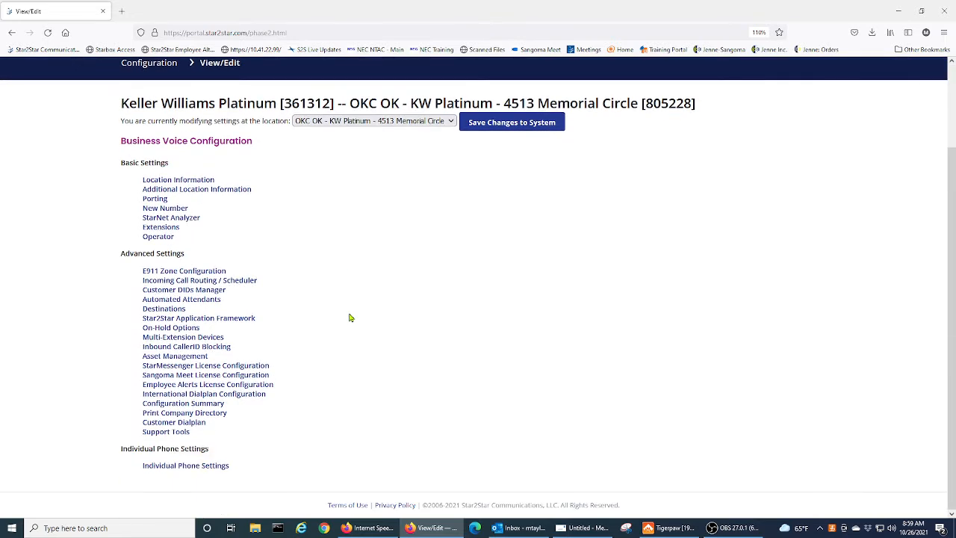
# Select extension 2113 in Individual Phone Settings and open its Find-Me / Follow-Me settings.
pyautogui.click(194, 469)
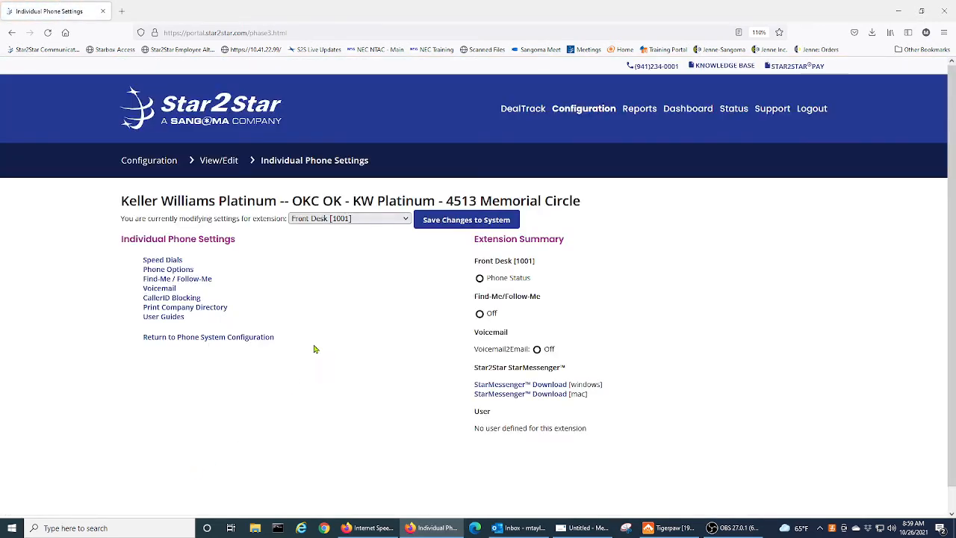
pyautogui.scroll(-1, 320, 346)
pyautogui.click(405, 196)
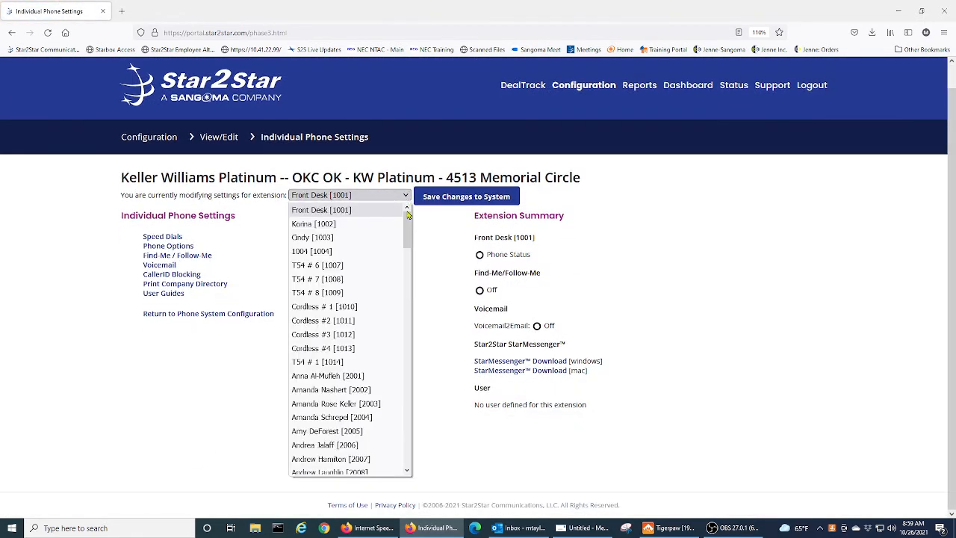
pyautogui.moveTo(407, 236); pyautogui.dragTo(407, 457)
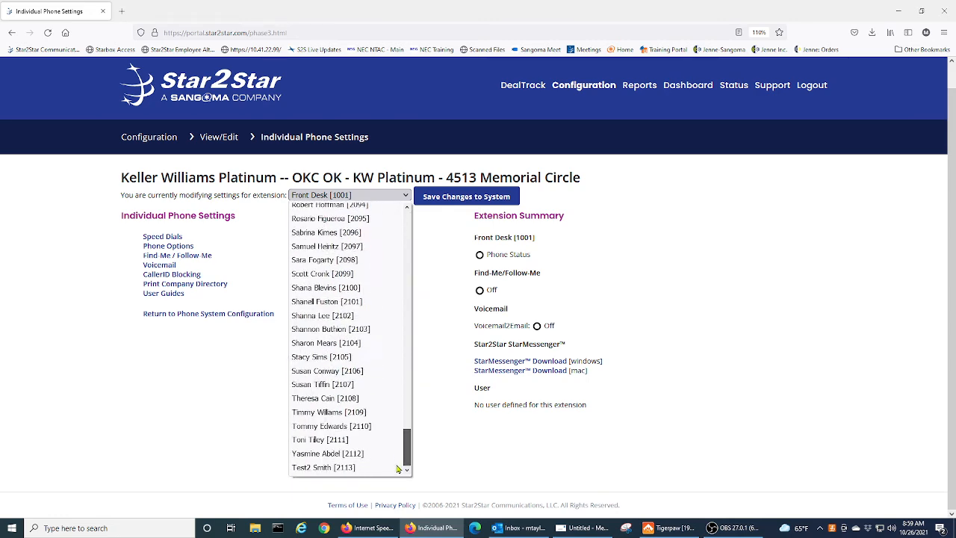
pyautogui.click(317, 469)
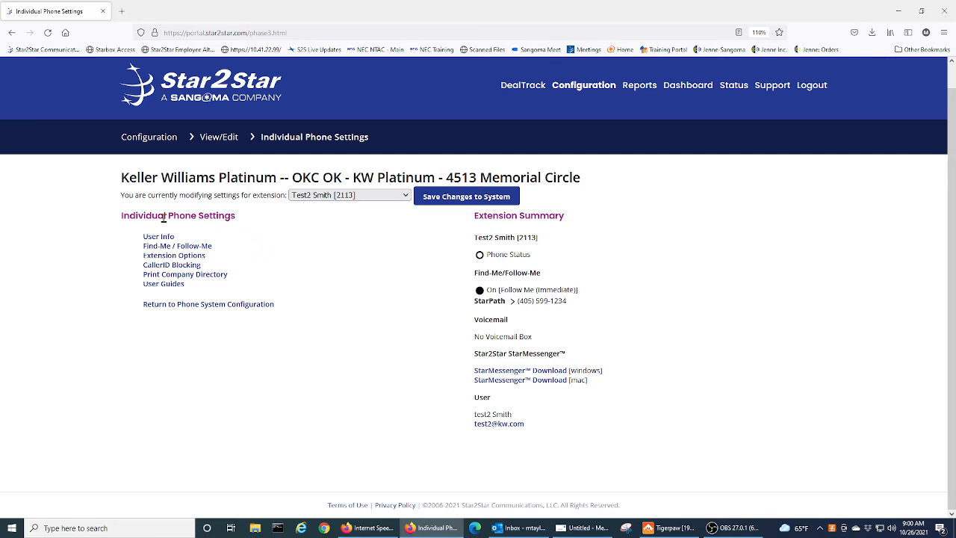
pyautogui.click(208, 249)
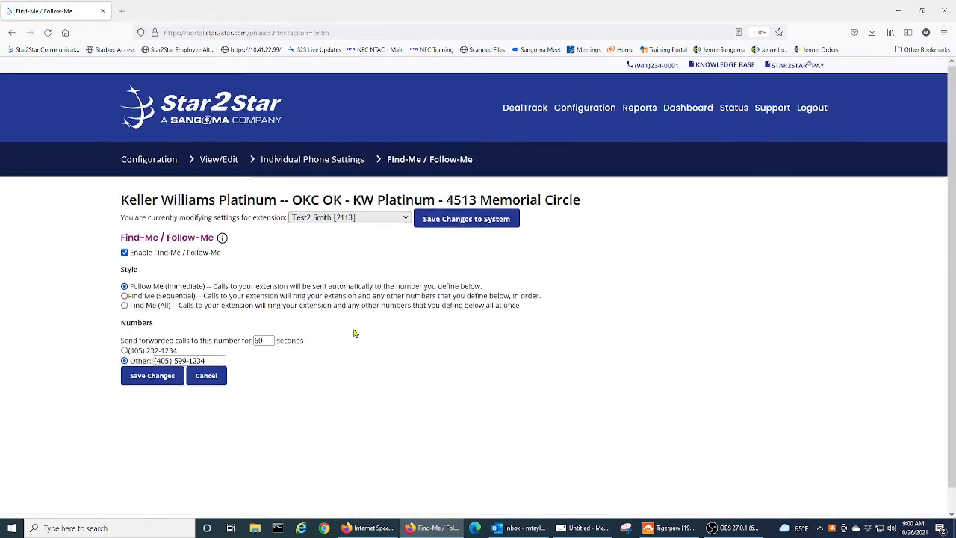
# Toggle Find-Me / Follow-Me off and back on, and choose the supplementary number.
pyautogui.click(125, 231)
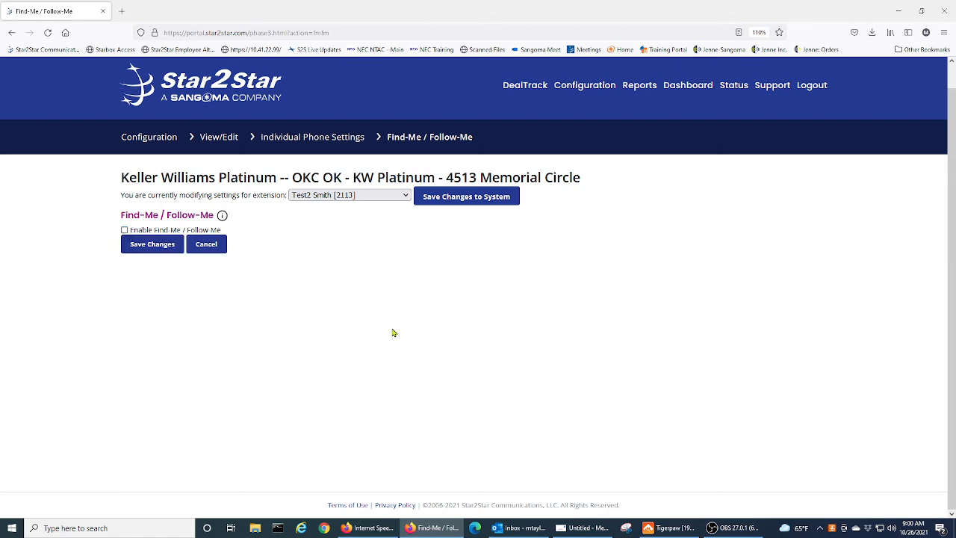
pyautogui.click(125, 231)
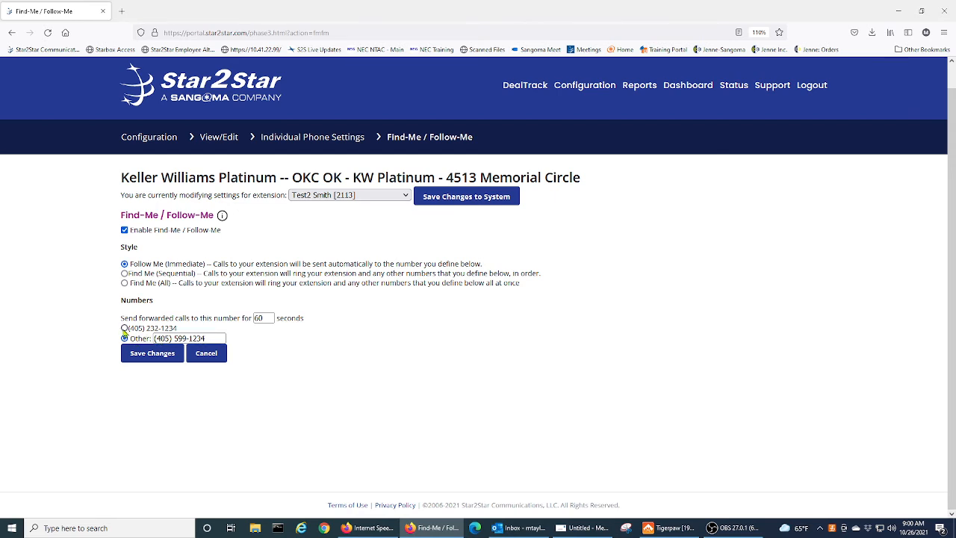
pyautogui.click(124, 329)
# Set the Find-Me / Follow-Me forwarding timeout to 60 seconds.
pyautogui.moveTo(265, 318); pyautogui.dragTo(252, 318)
pyautogui.press('BackSpace')
pyautogui.write('20')
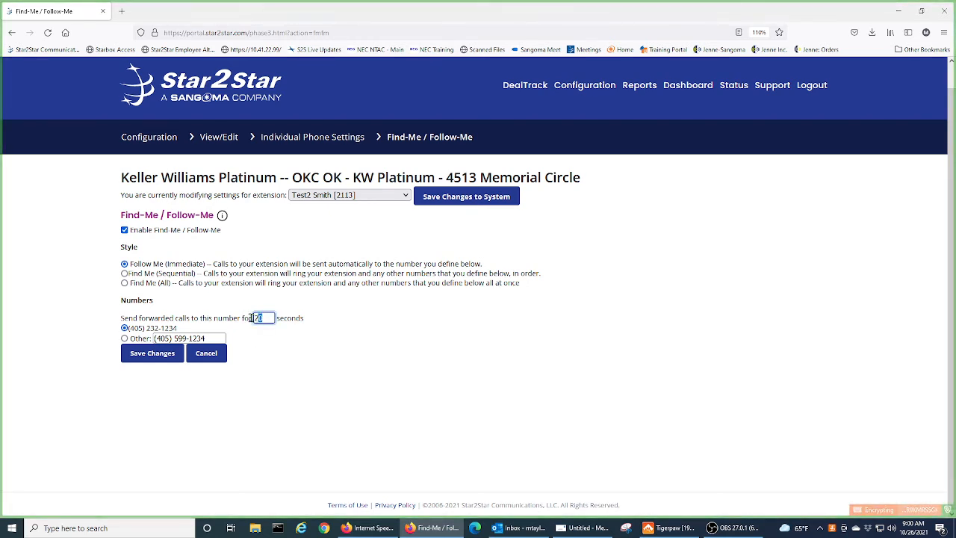
pyautogui.write('60')
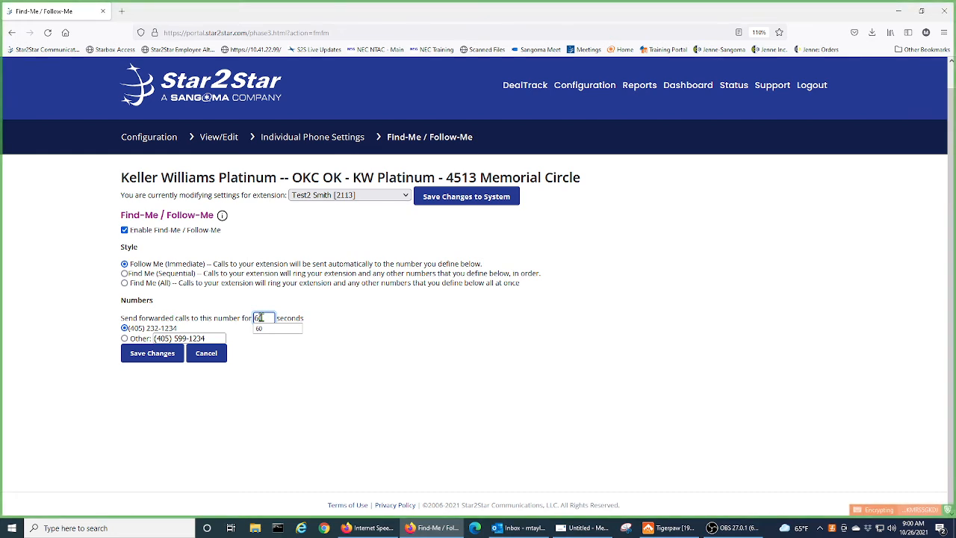
pyautogui.click(286, 329)
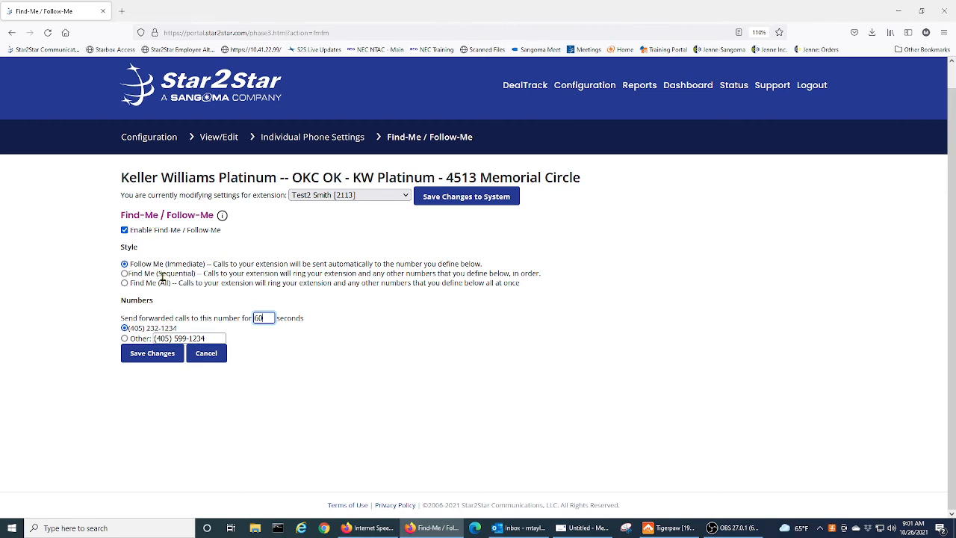
pyautogui.doubleClick(258, 317)
pyautogui.write('60')
# Keep the first listed number selected for Follow Me (Immediate) and save the settings.
pyautogui.moveTo(210, 263); pyautogui.dragTo(130, 265)
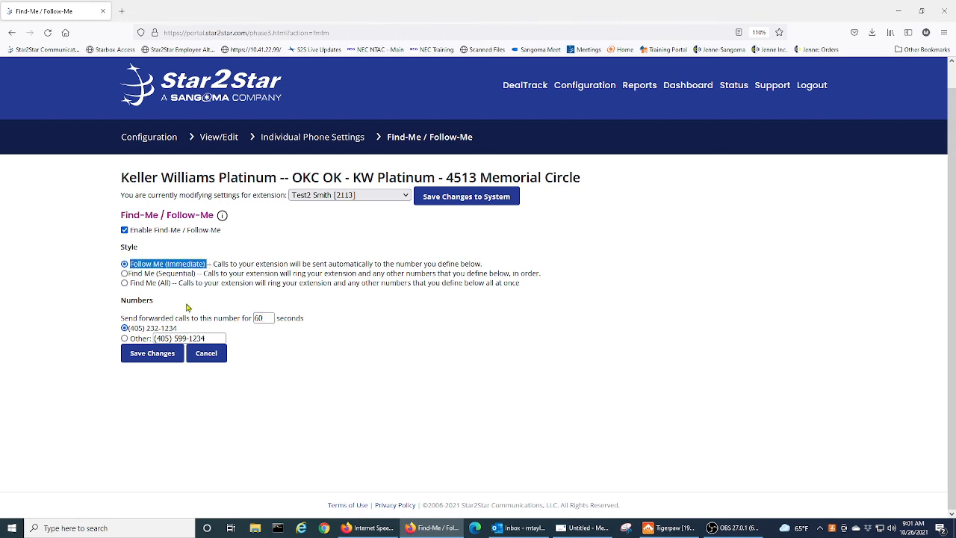
pyautogui.click(183, 304)
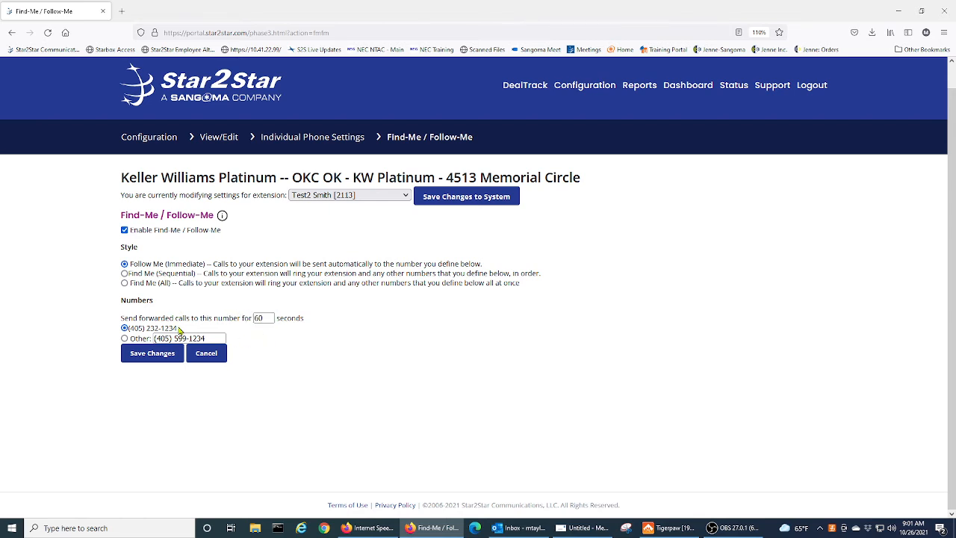
pyautogui.moveTo(180, 331); pyautogui.dragTo(105, 340)
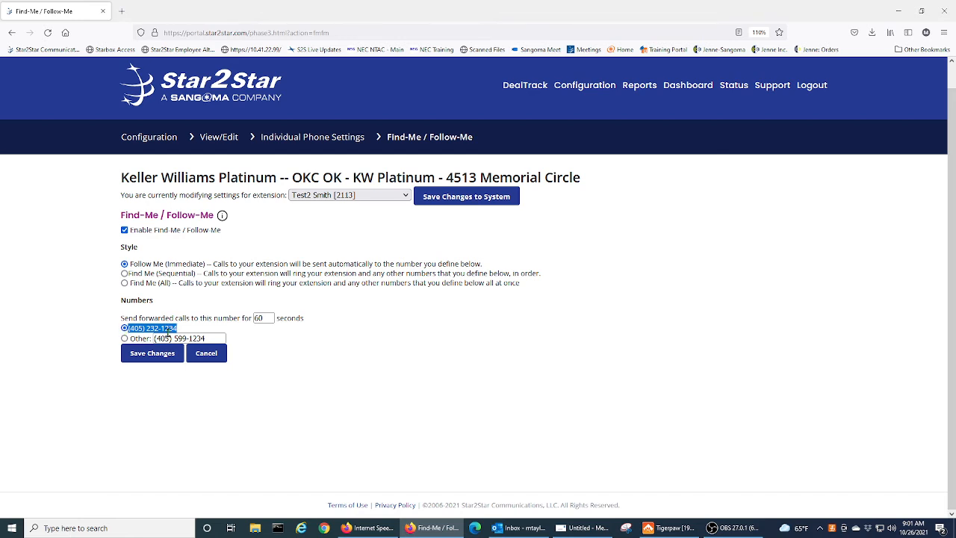
pyautogui.click(125, 333)
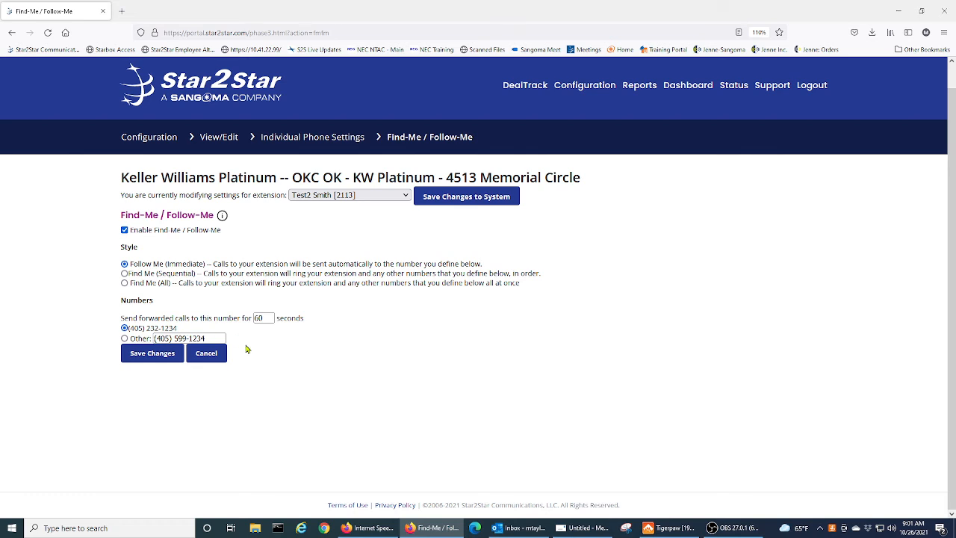
pyautogui.click(139, 357)
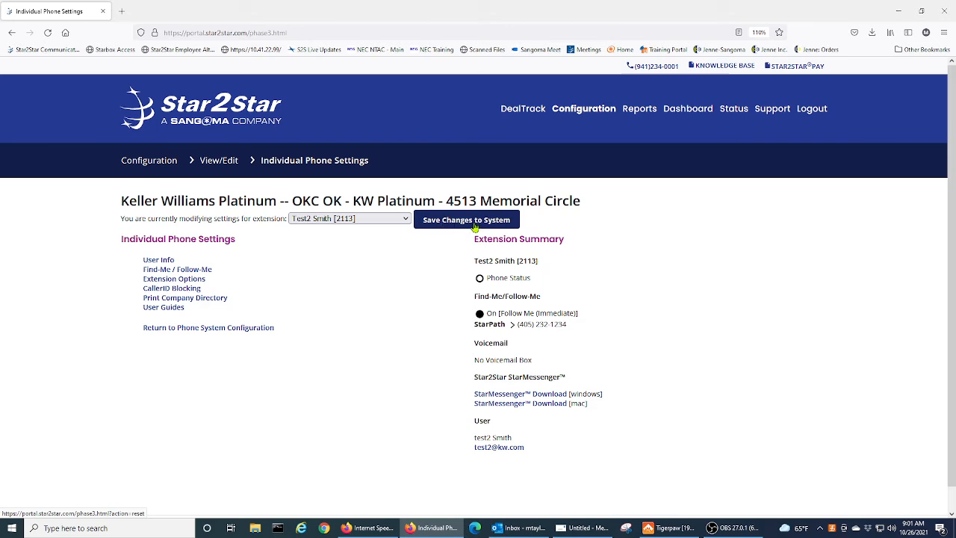
# Switch the individual phone settings to extension 2108, then go back to the Business Voice Configuration page.
pyautogui.click(404, 220)
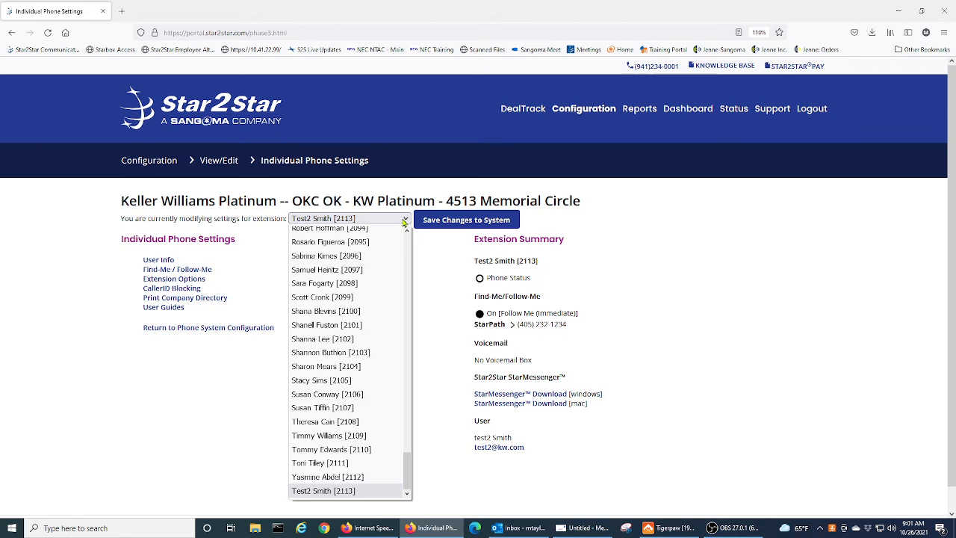
pyautogui.click(362, 425)
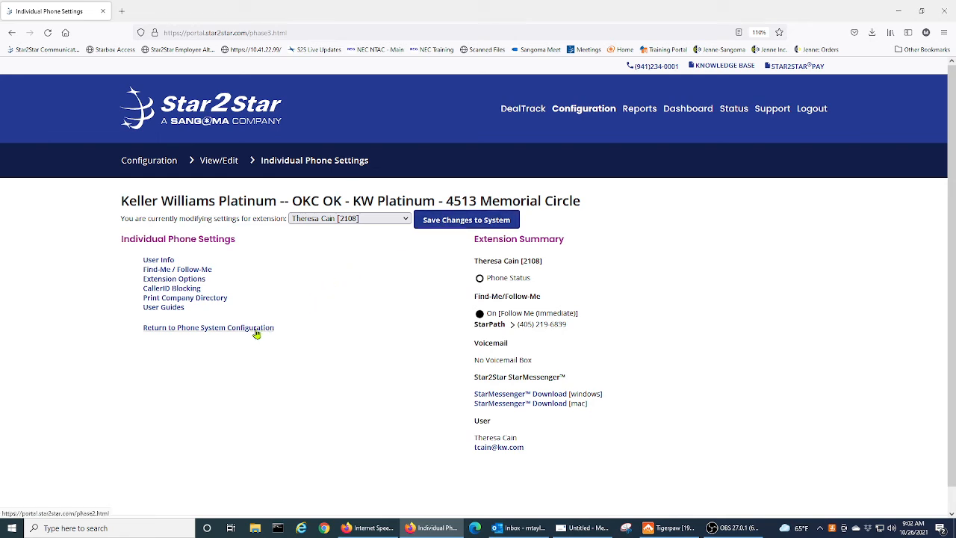
pyautogui.click(169, 329)
# Go to the Extensions page and start editing extension 2113.
pyautogui.scroll(-3, 367, 328)
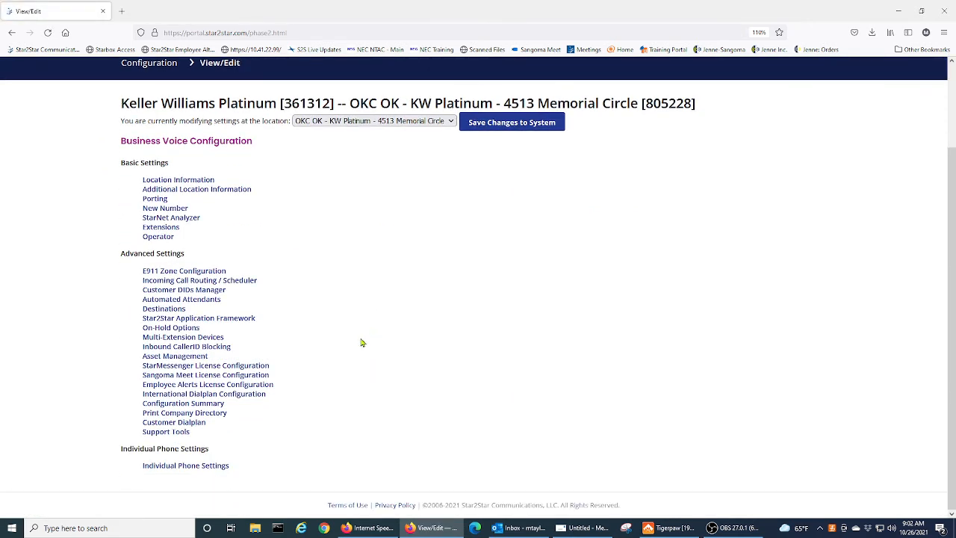
pyautogui.click(171, 230)
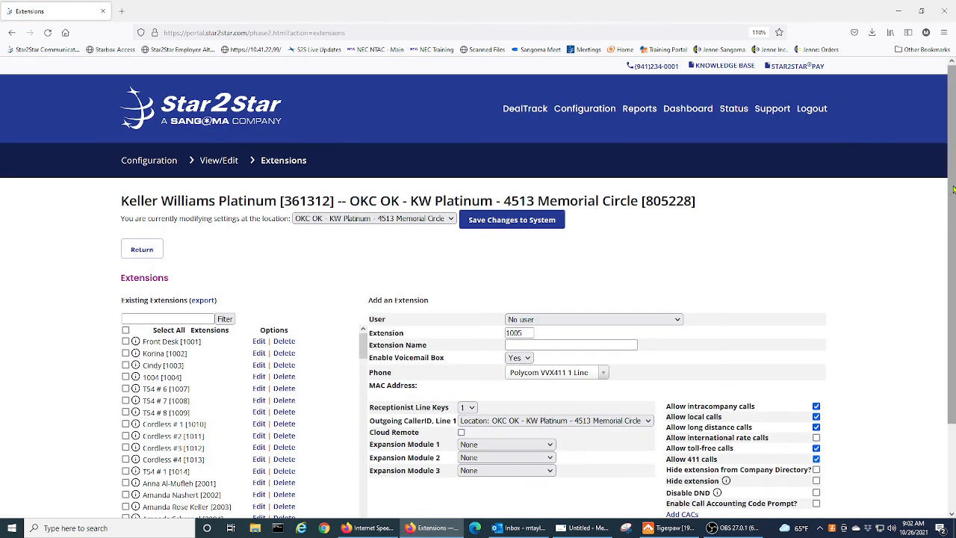
pyautogui.scroll(-3, 310, 268)
pyautogui.moveTo(363, 239); pyautogui.dragTo(363, 418)
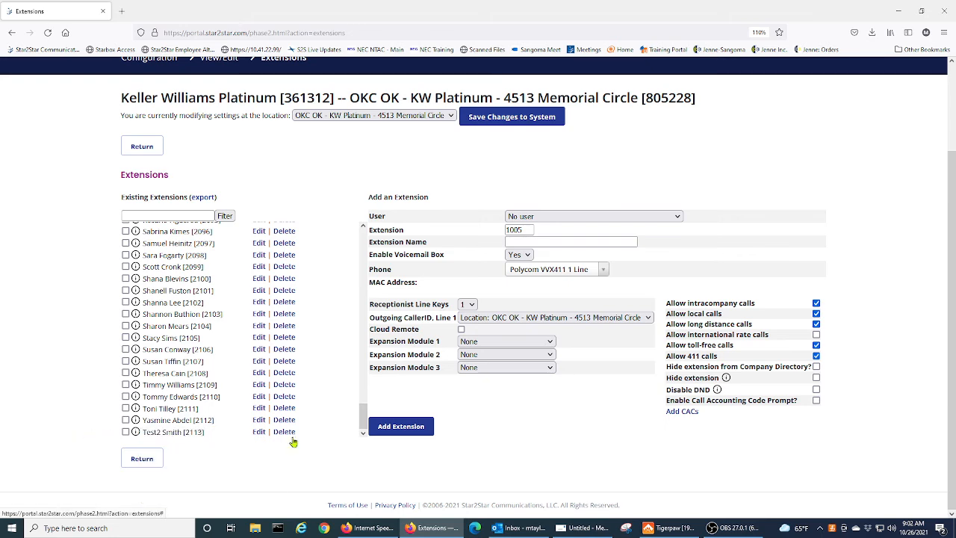
pyautogui.click(258, 433)
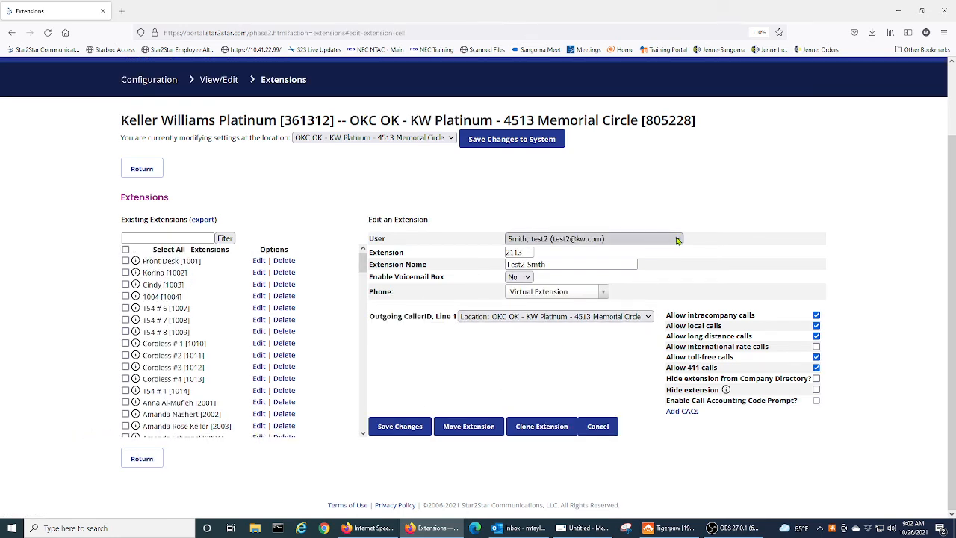
# Set extension 2113's user to No user, rename it 'vacant', and save the changes.
pyautogui.click(677, 239)
pyautogui.moveTo(680, 456); pyautogui.dragTo(684, 260)
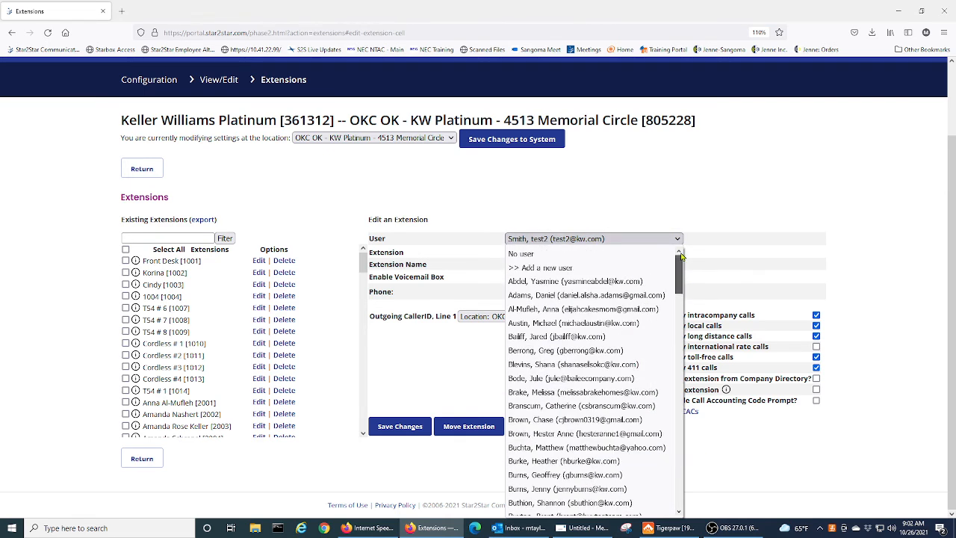
pyautogui.click(564, 254)
pyautogui.moveTo(566, 266); pyautogui.dragTo(483, 265)
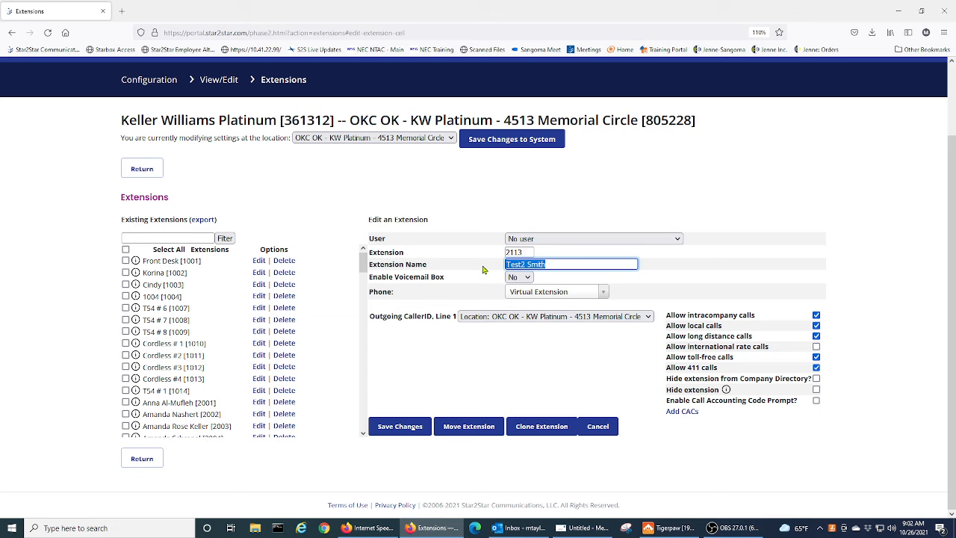
pyautogui.write('Va')
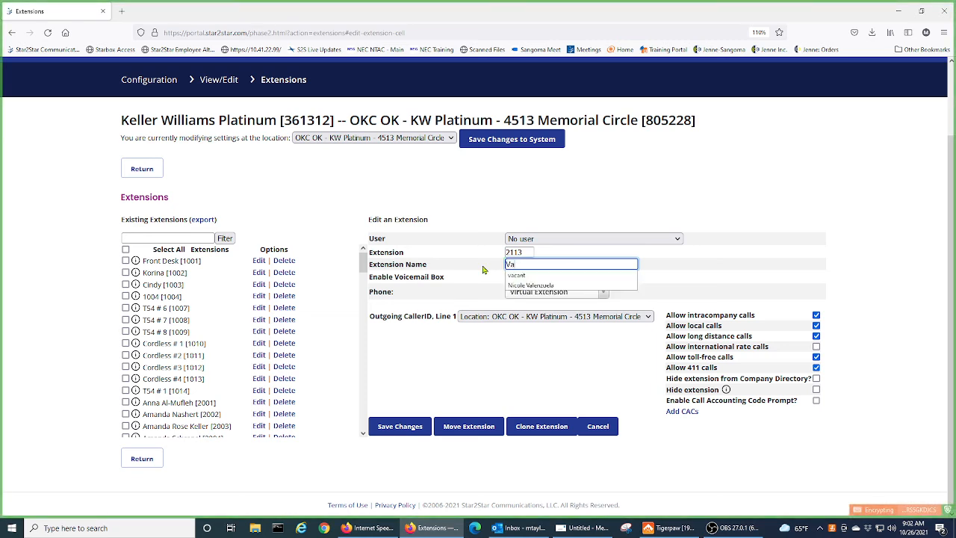
pyautogui.click(523, 275)
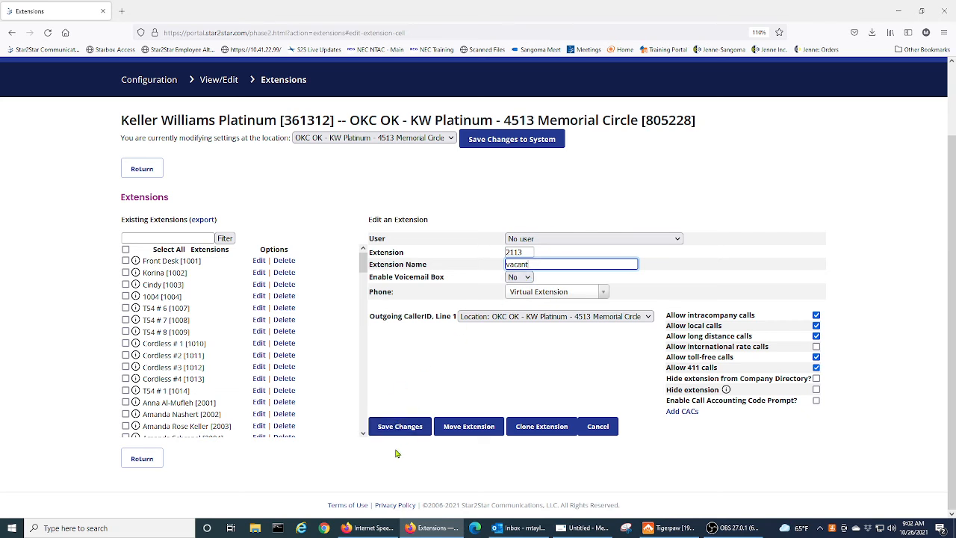
pyautogui.click(414, 427)
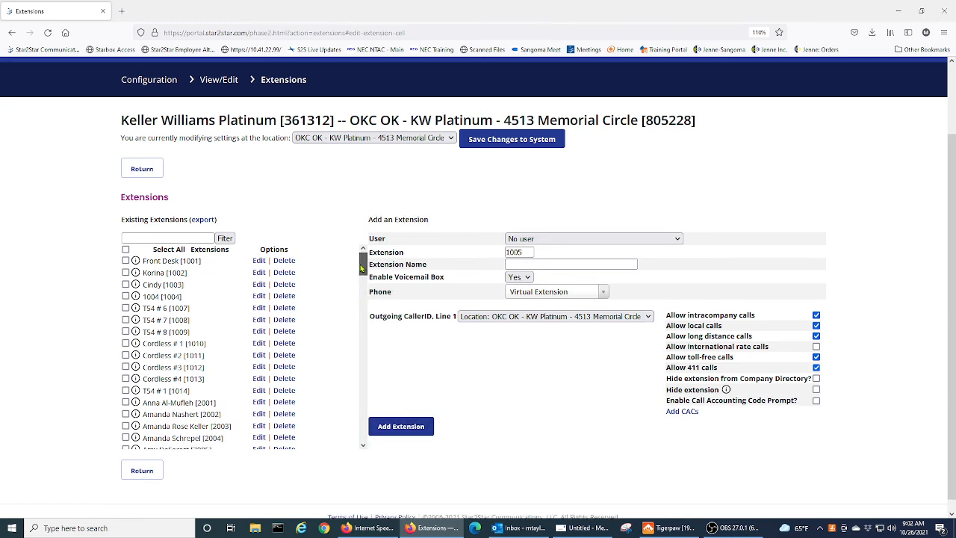
pyautogui.moveTo(363, 260); pyautogui.dragTo(363, 426)
pyautogui.scroll(-1, 314, 477)
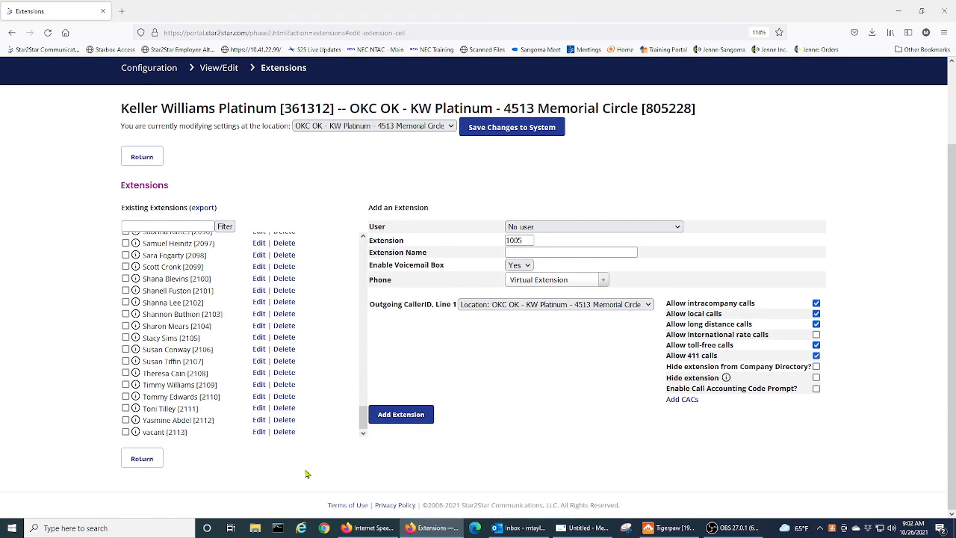
# Go to Individual Phone Settings and select the vacant [2113] extension.
pyautogui.click(138, 461)
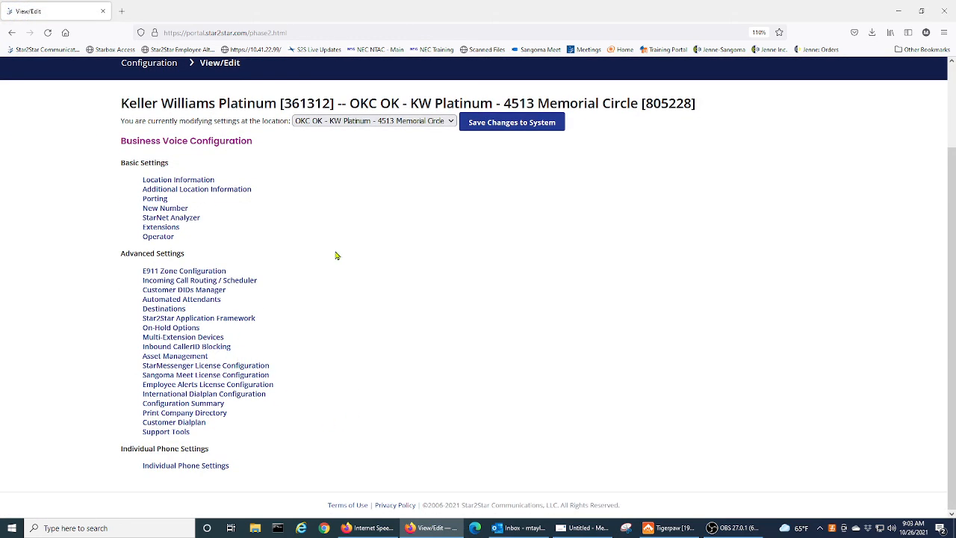
pyautogui.click(207, 468)
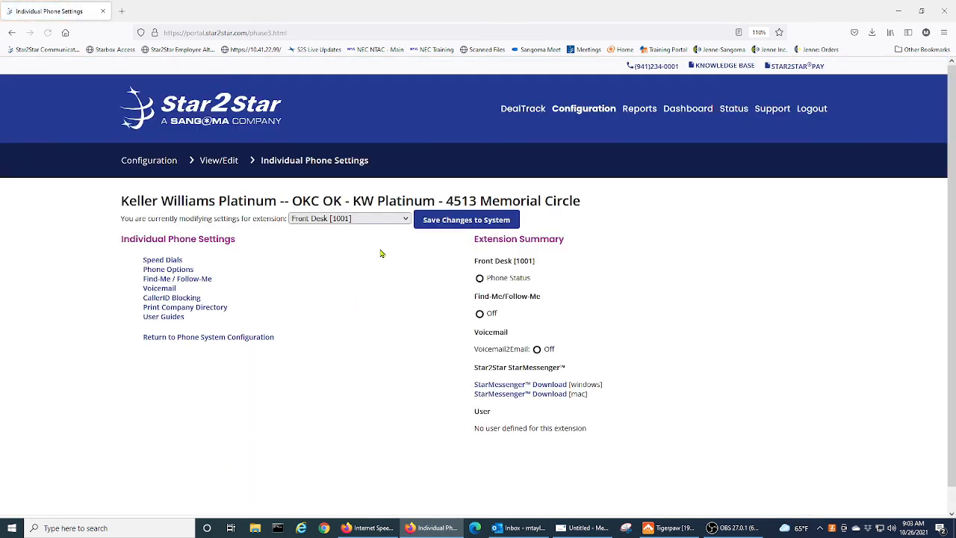
pyautogui.click(396, 219)
pyautogui.moveTo(408, 243); pyautogui.dragTo(364, 508)
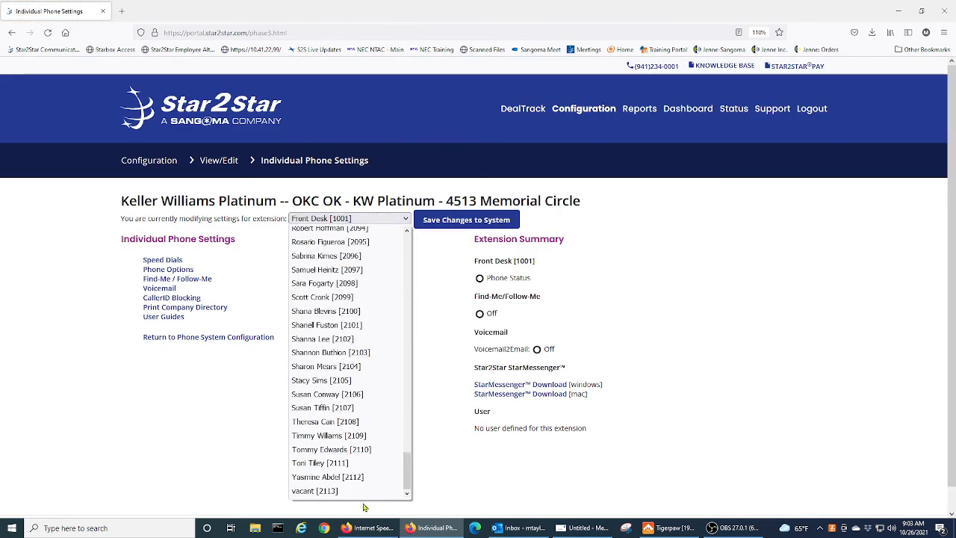
pyautogui.click(327, 490)
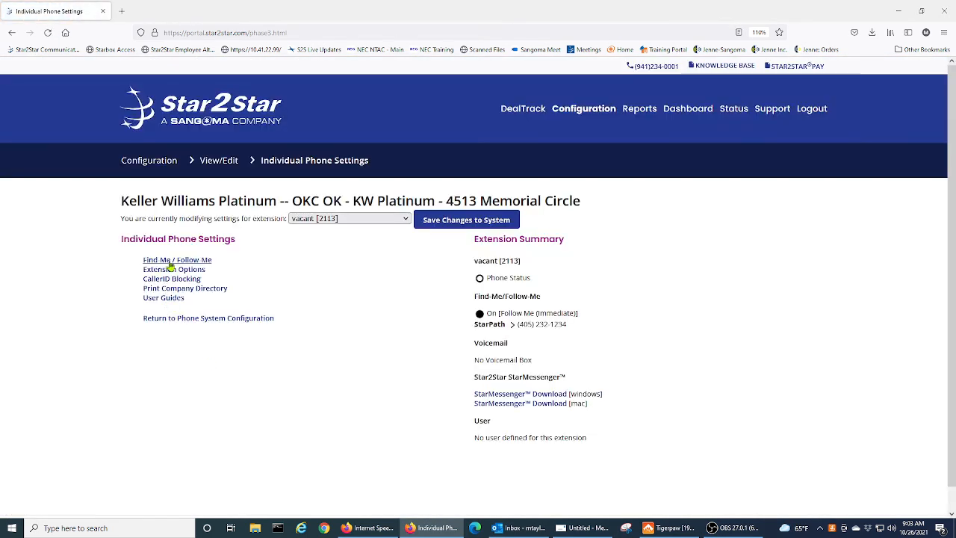
# Uncheck Enable under Find Me / Follow Me for extension 2113 and save.
pyautogui.click(171, 262)
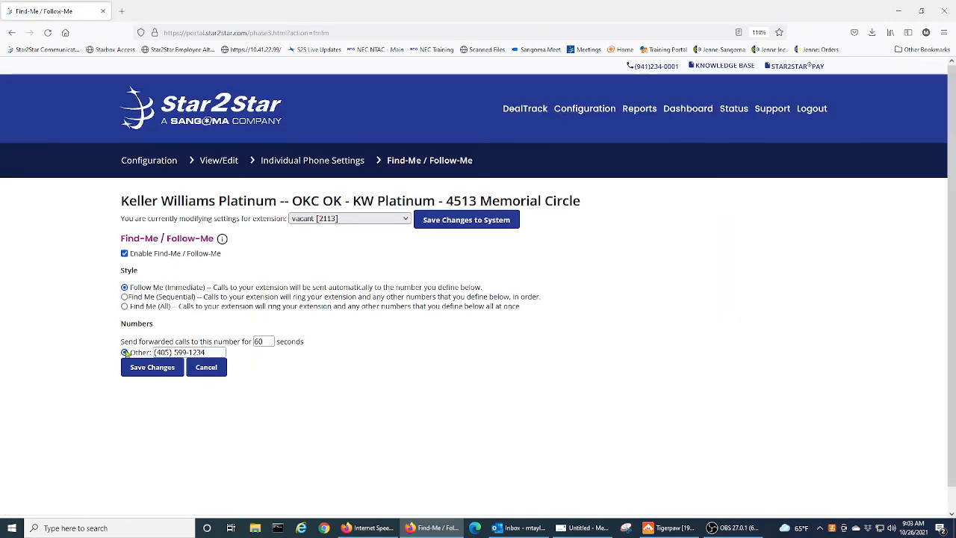
pyautogui.click(125, 253)
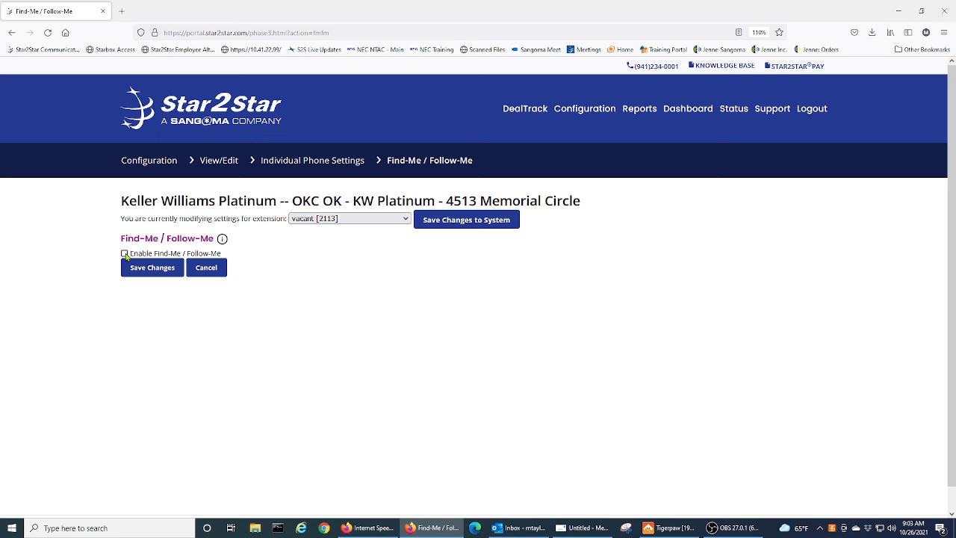
pyautogui.click(159, 271)
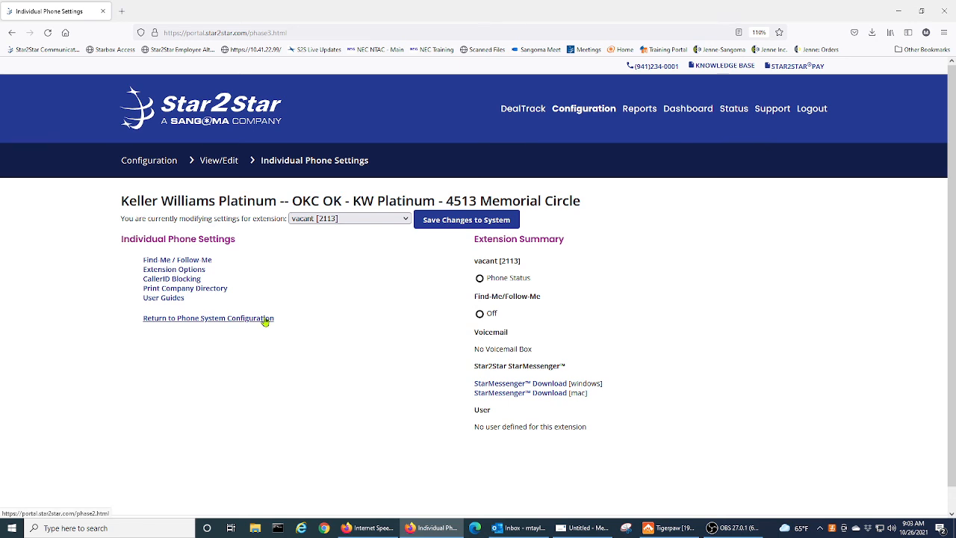
# Save the changes to the system twice, closing the Save Status window after each.
pyautogui.click(434, 224)
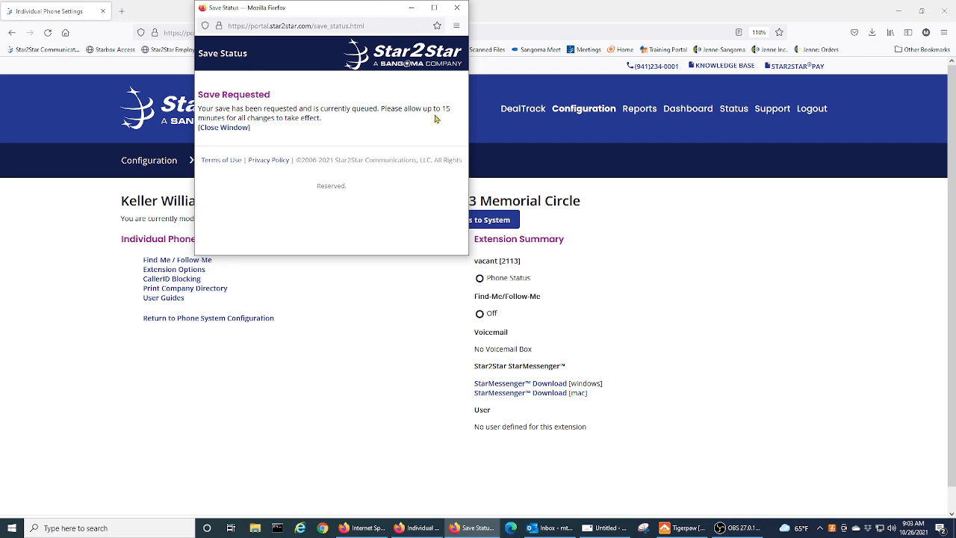
pyautogui.moveTo(377, 10); pyautogui.dragTo(345, 71)
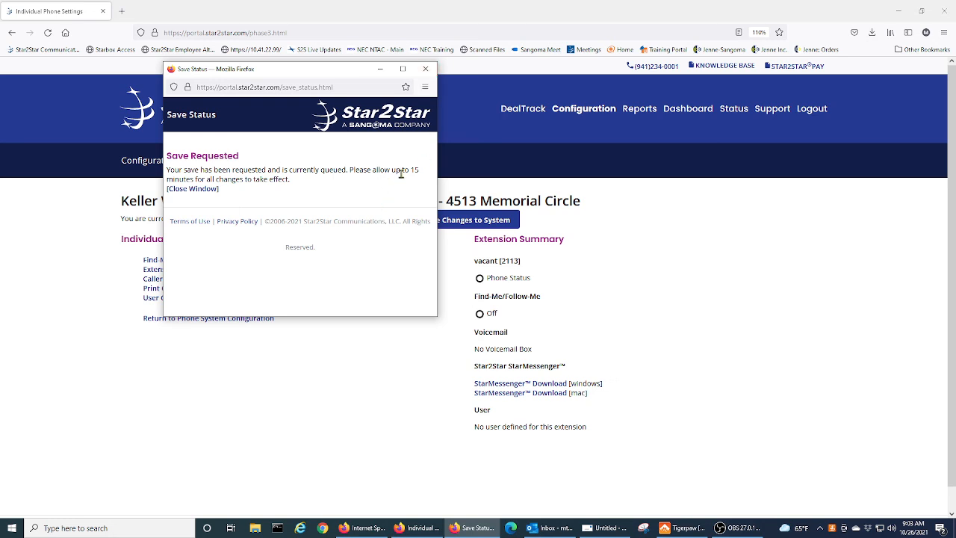
pyautogui.click(428, 69)
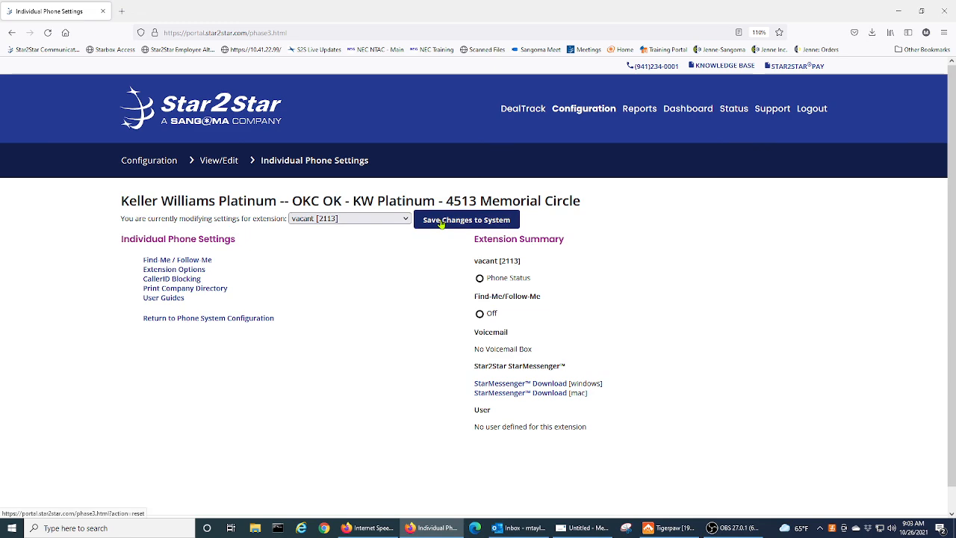
pyautogui.click(441, 223)
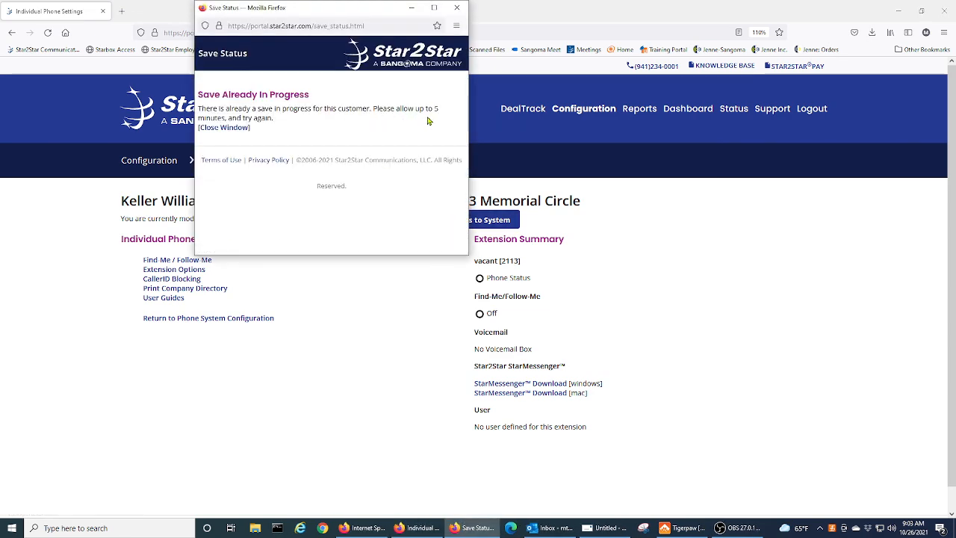
pyautogui.moveTo(307, 12); pyautogui.dragTo(283, 82)
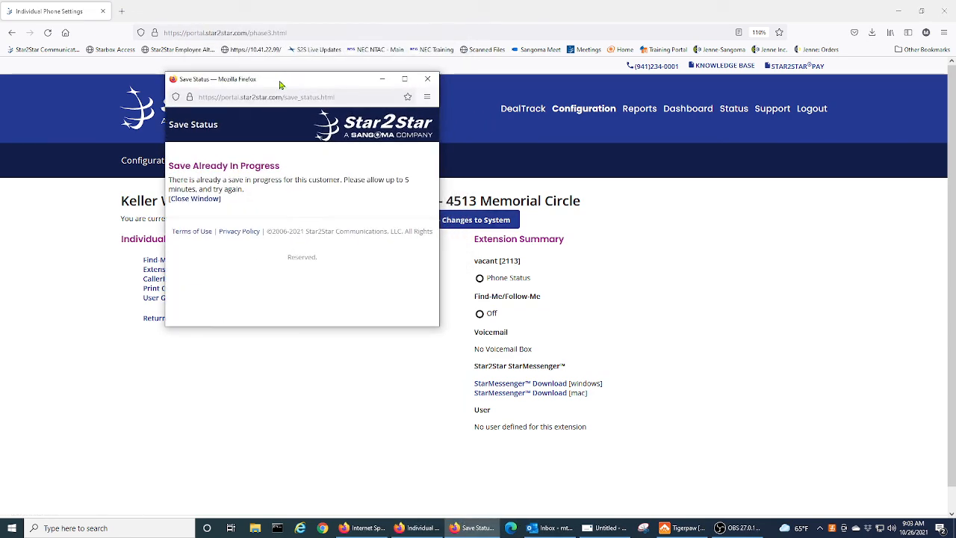
pyautogui.click(430, 75)
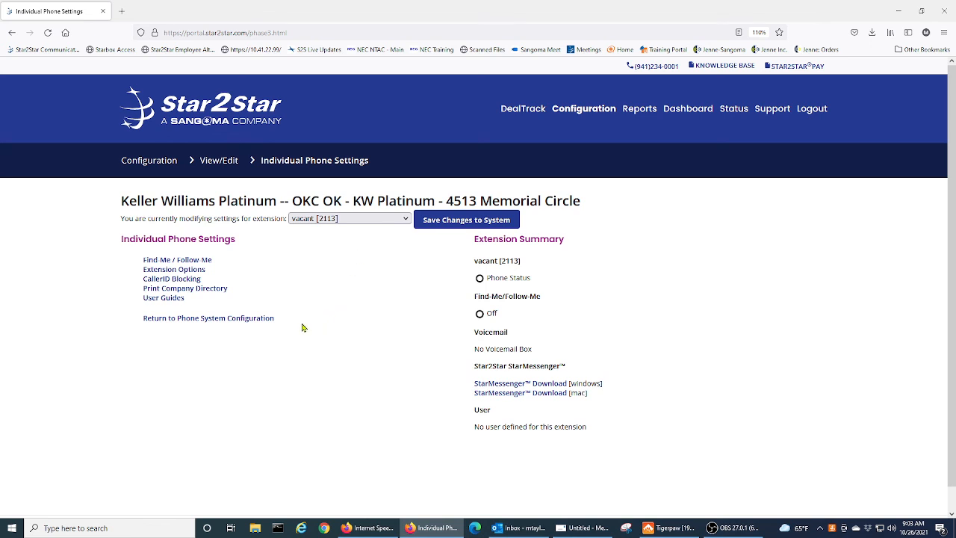